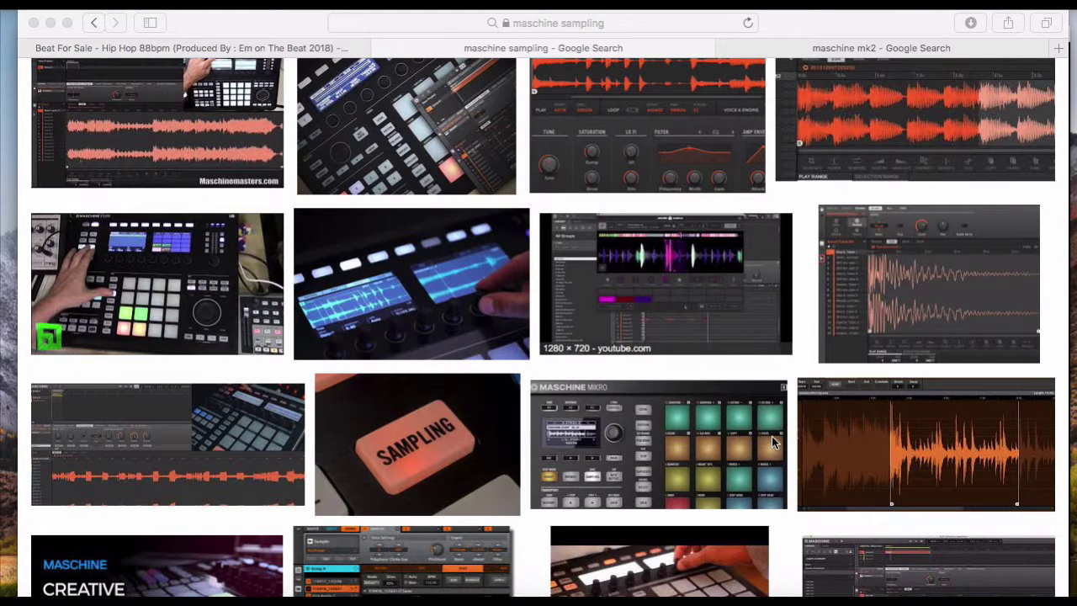
Step: Switch to Maschine 2 and create a new project, discarding the changes to the open one
{"action": "left_click", "coordinate": [888, 578]}
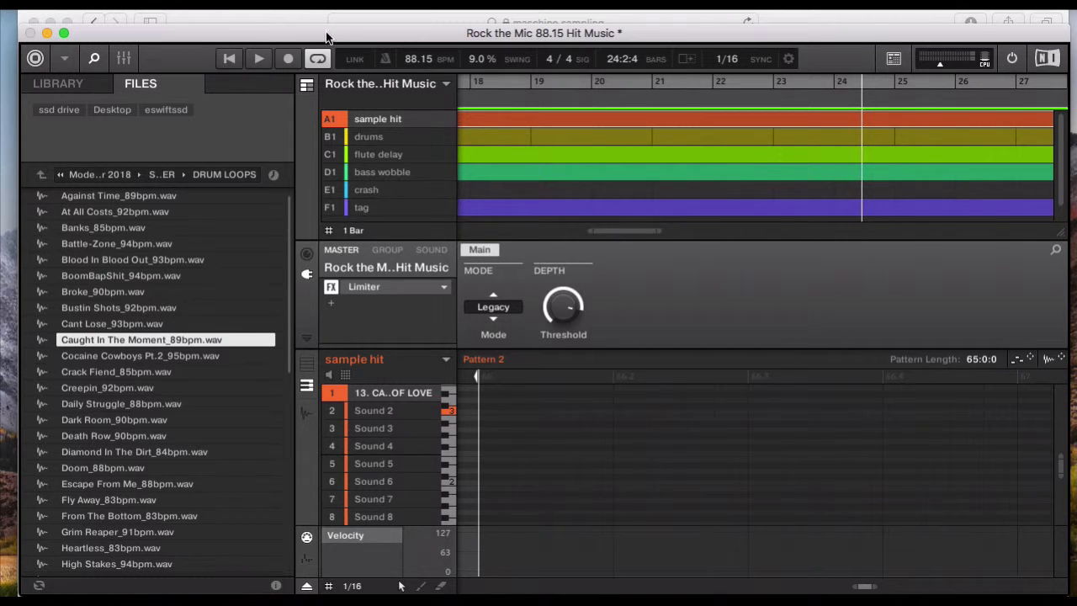
{"action": "left_click", "coordinate": [126, 4]}
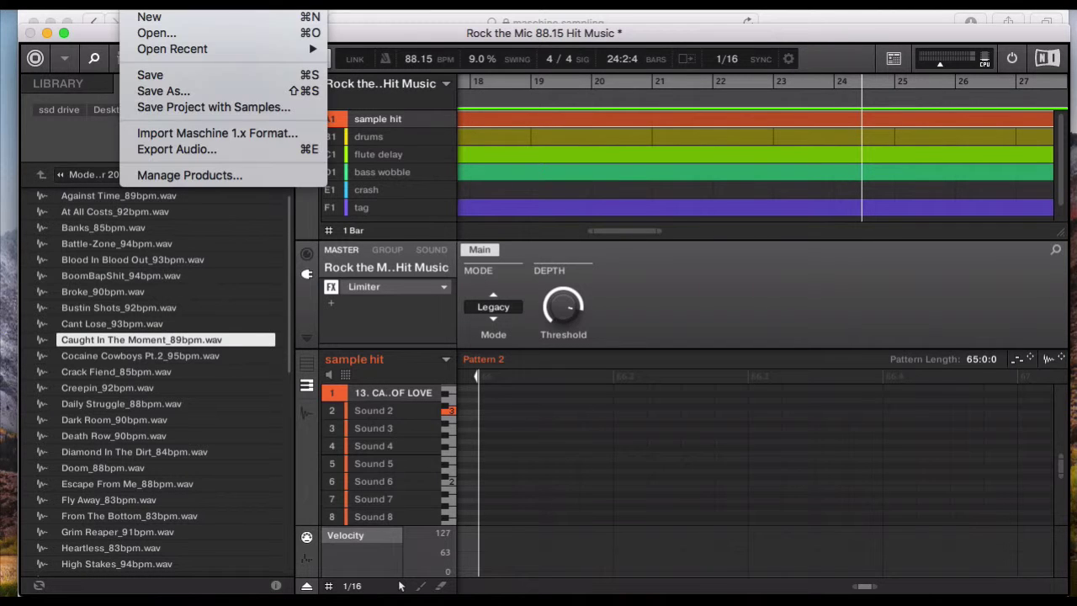
{"action": "left_click", "coordinate": [152, 15]}
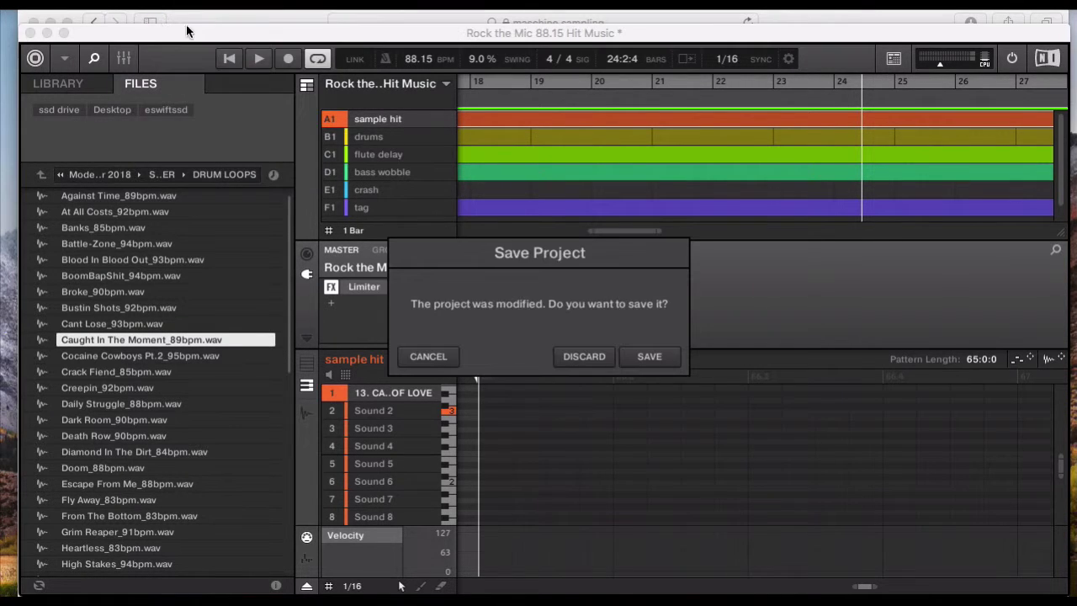
{"action": "left_click", "coordinate": [583, 356]}
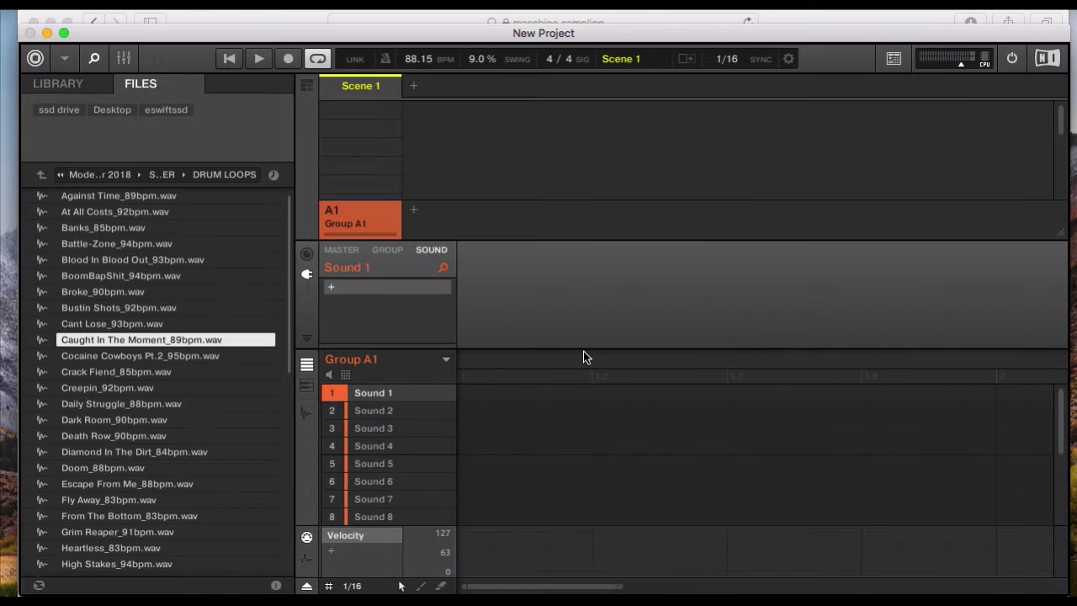
Step: Show the song timeline instead of the scene grid and set the project tempo to 120 BPM
{"action": "left_click", "coordinate": [305, 85]}
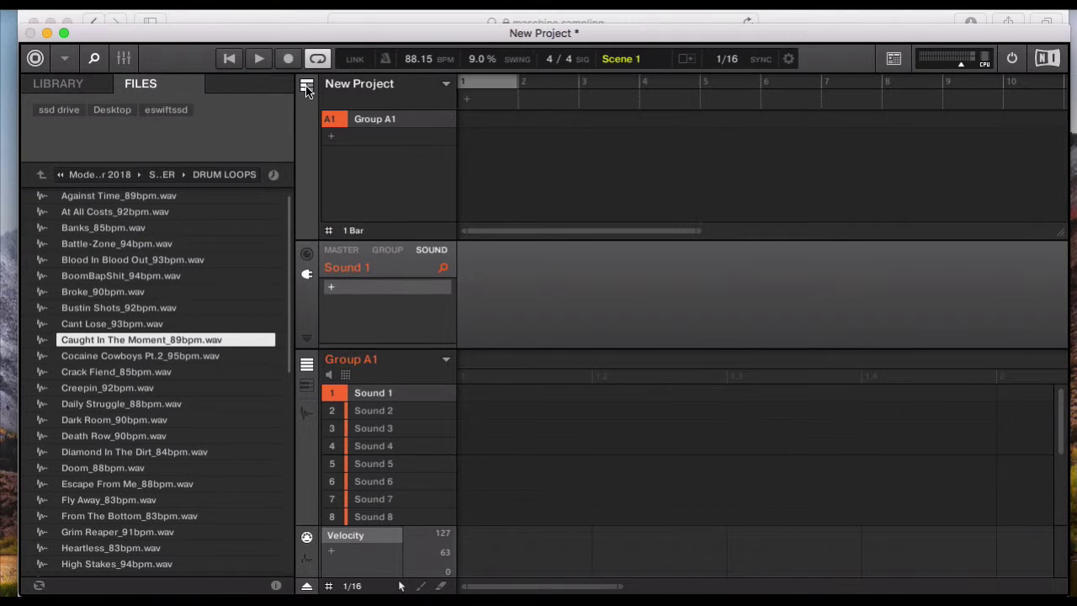
{"action": "left_click_drag", "start_coordinate": [411, 62], "coordinate": [411, 57]}
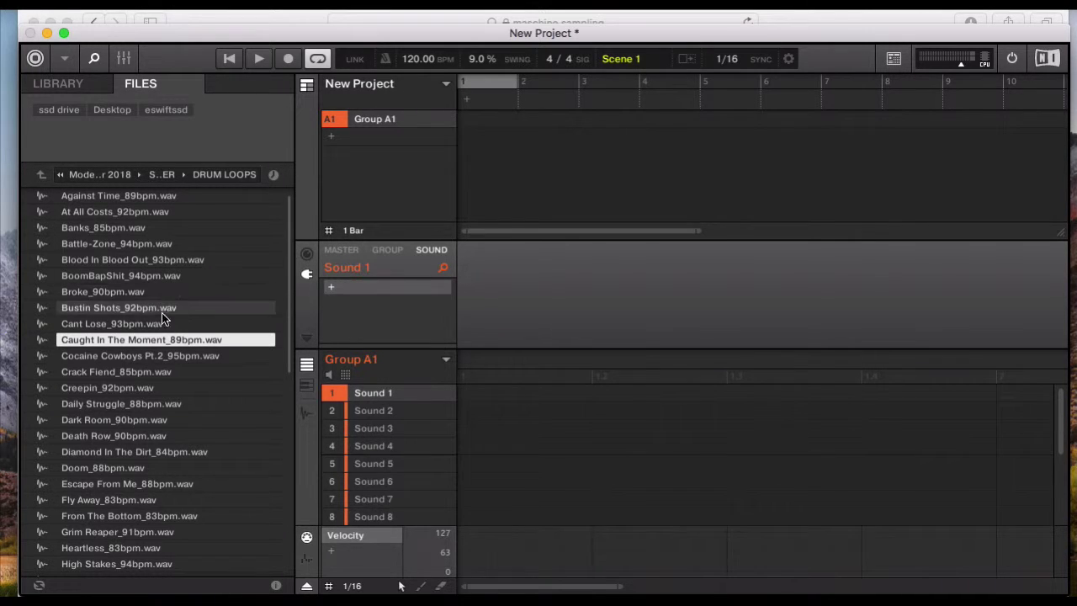
Step: Browse up to the Modern Producer bundle folder and open the DRUM LOOPS folder inside SCHIZO DRUMMER
{"action": "left_click", "coordinate": [41, 175]}
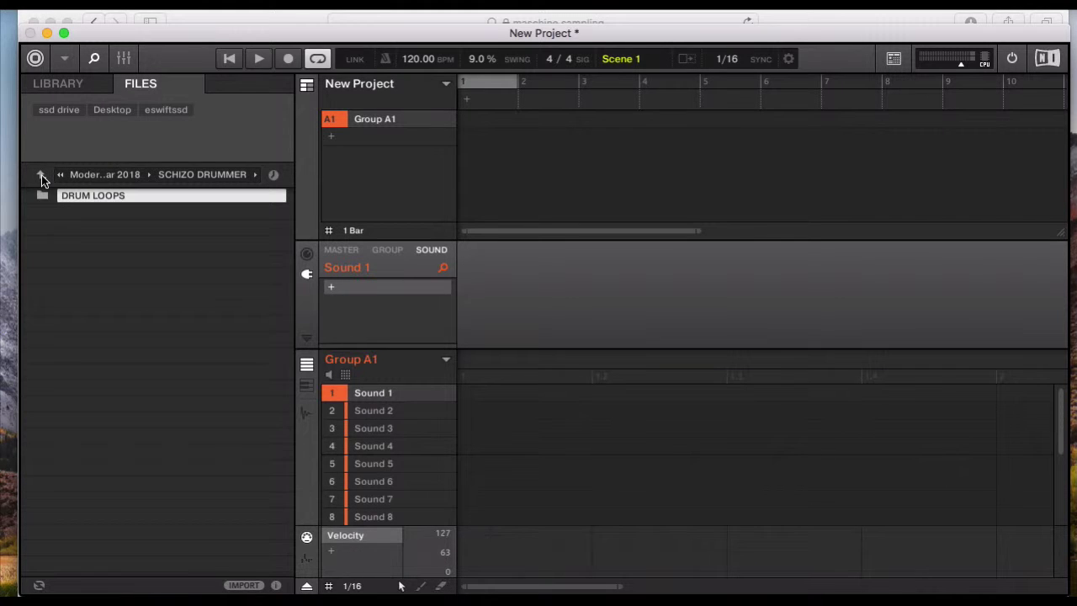
{"action": "left_click", "coordinate": [41, 175]}
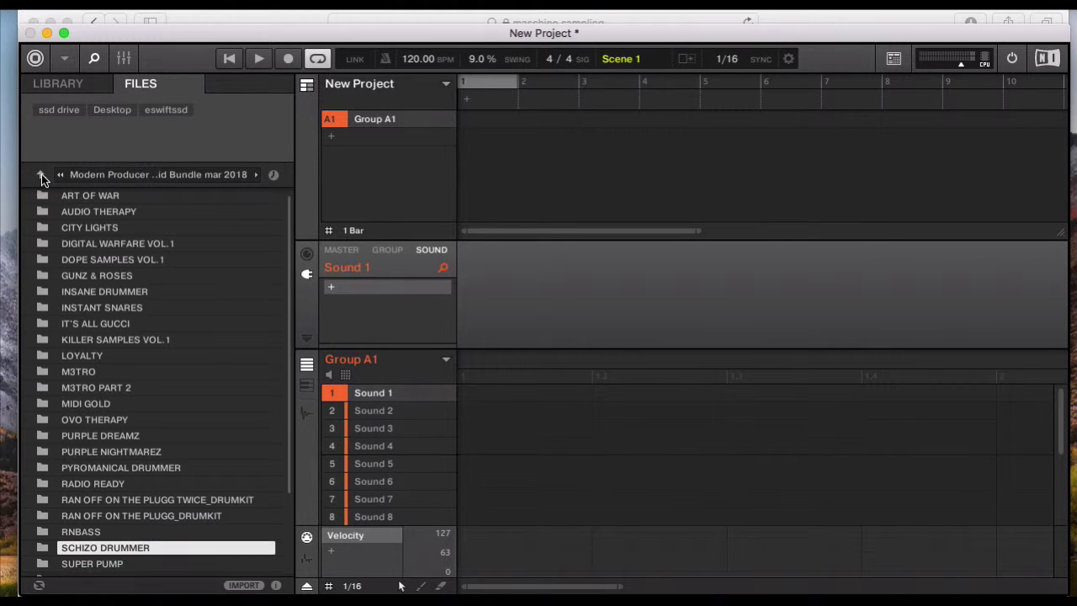
{"action": "double_click", "coordinate": [126, 548]}
{"action": "double_click", "coordinate": [103, 201]}
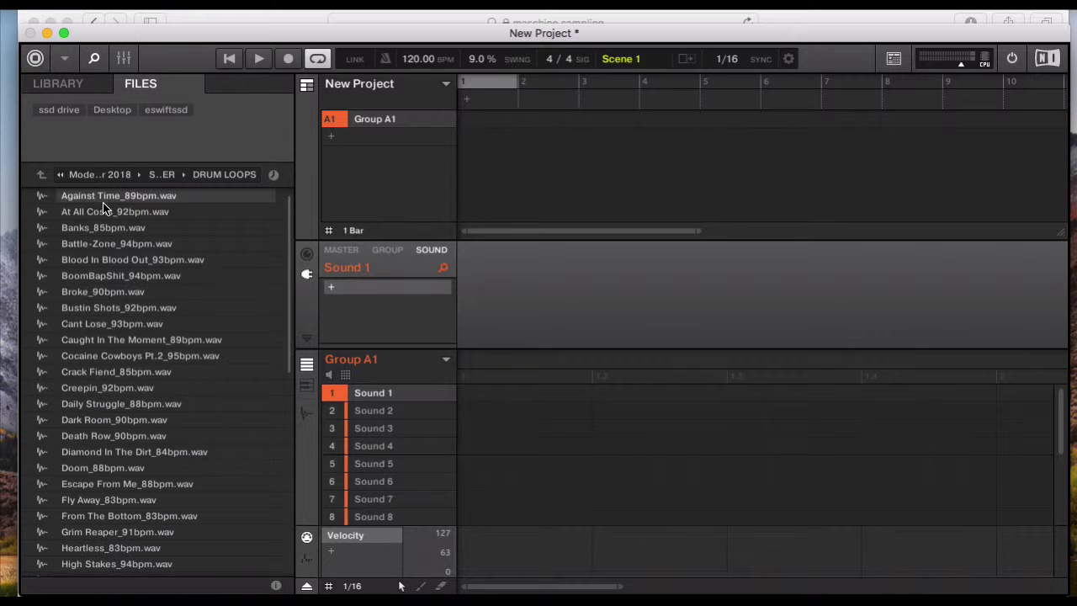
Step: Audition the Caught In The Moment and Cocaine Cowboys loops, and load Caught In The Moment_89bpm.wav into the first sound slot
{"action": "left_click", "coordinate": [178, 338]}
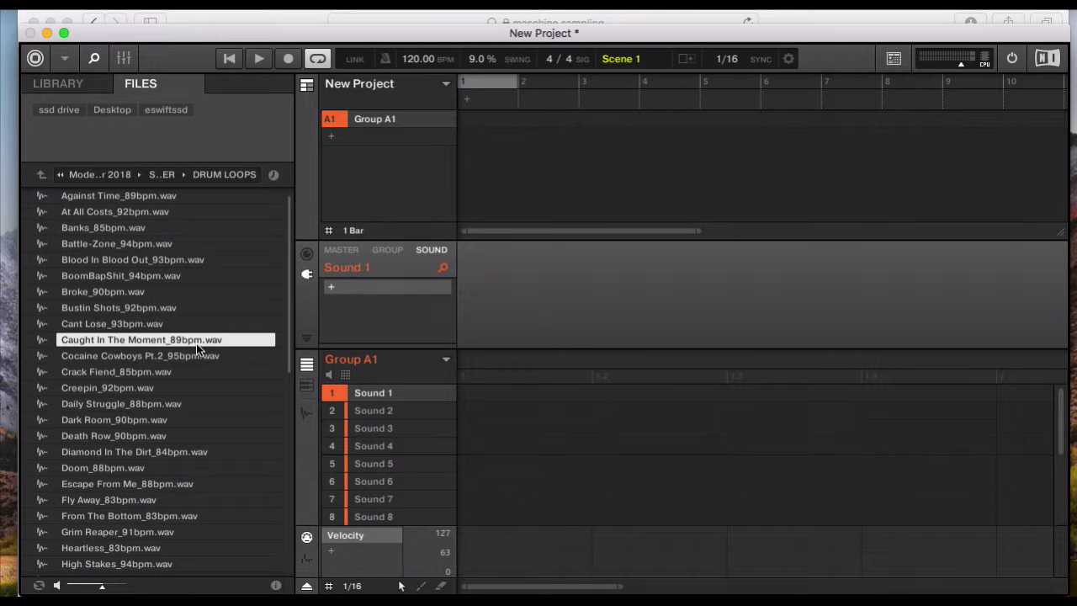
{"action": "left_click", "coordinate": [143, 353]}
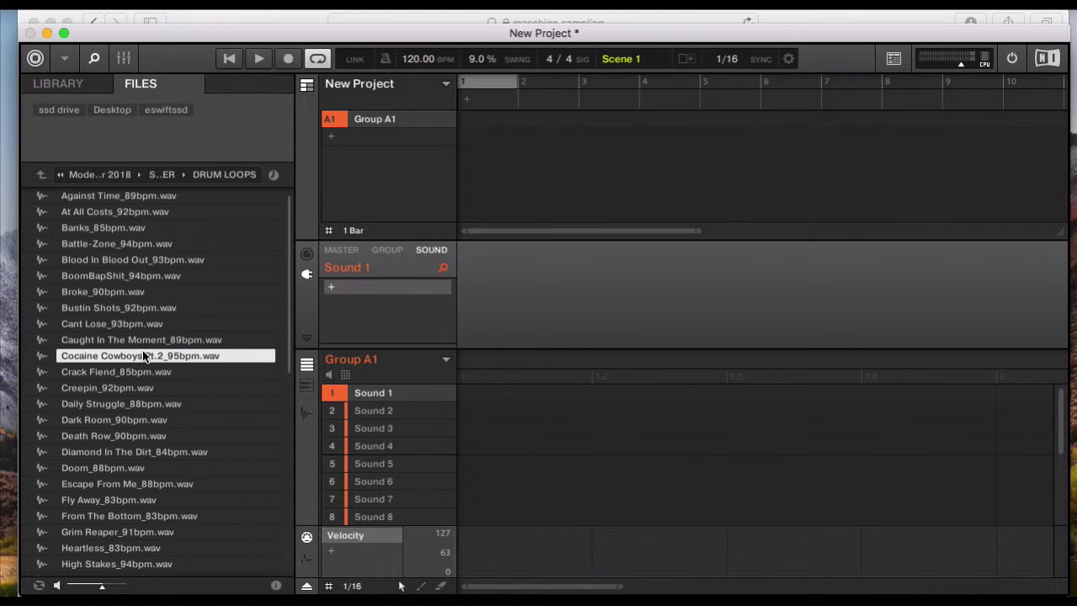
{"action": "left_click", "coordinate": [120, 339]}
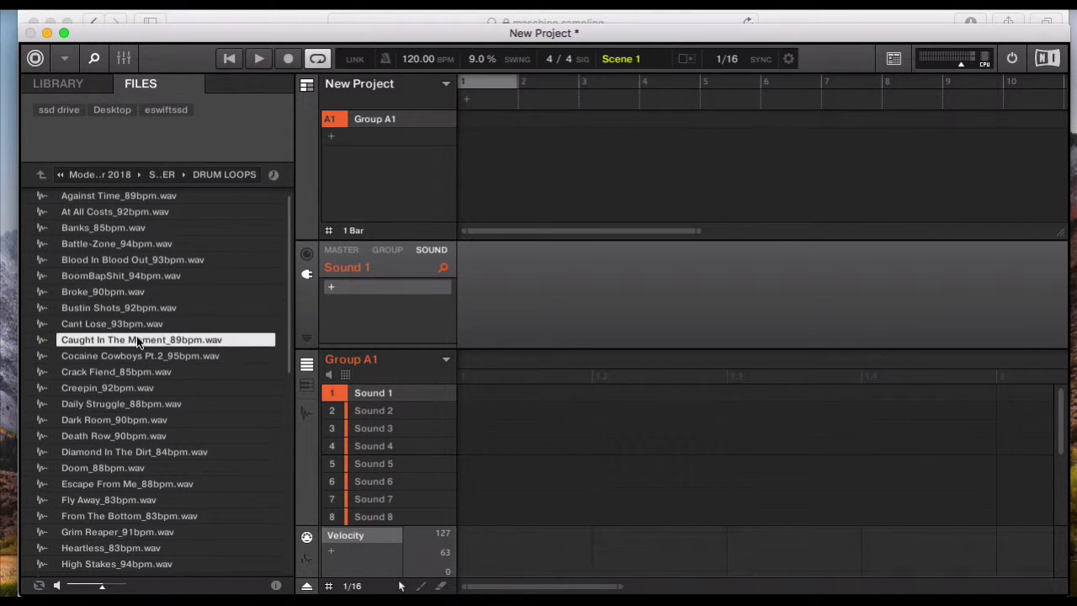
{"action": "double_click", "coordinate": [130, 337]}
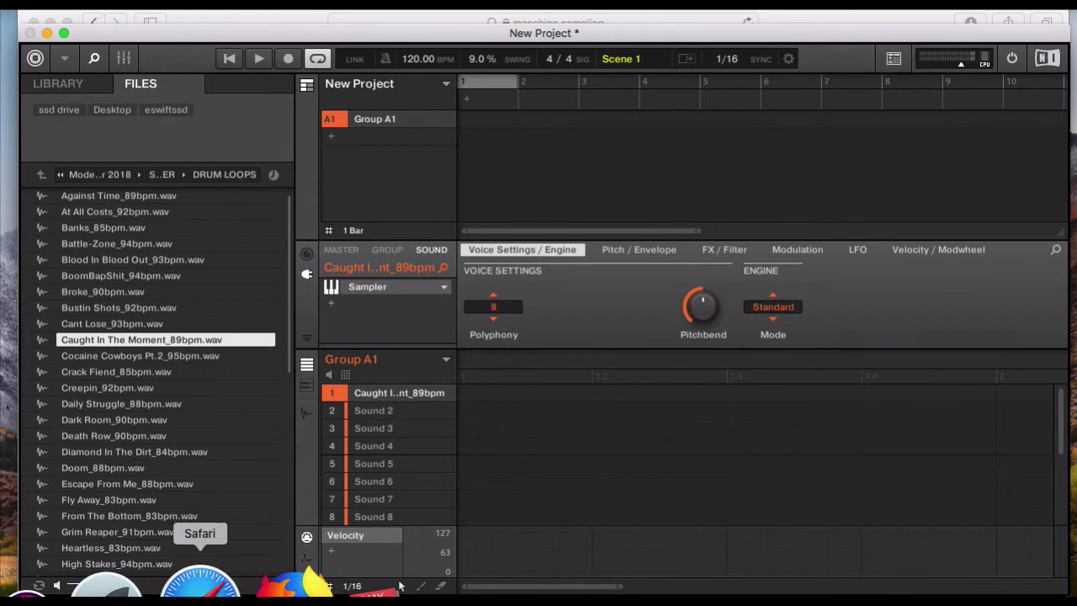
Step: Switch to Safari to examine the Maschine MK2 controller picture, and return to Maschine 2
{"action": "left_click", "coordinate": [199, 589]}
{"action": "left_click", "coordinate": [816, 48]}
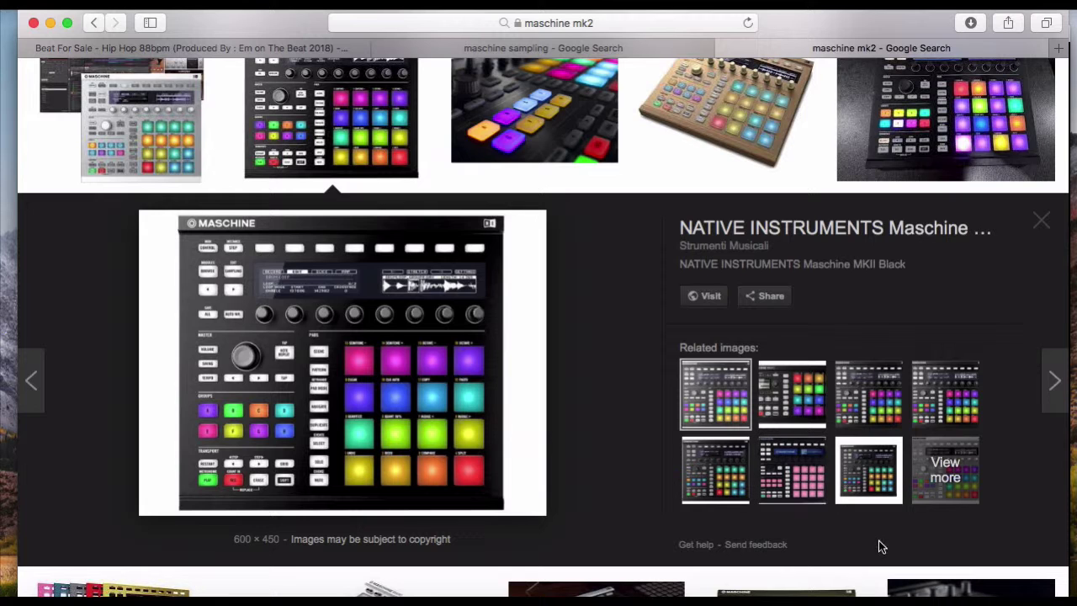
{"action": "left_click", "coordinate": [894, 578]}
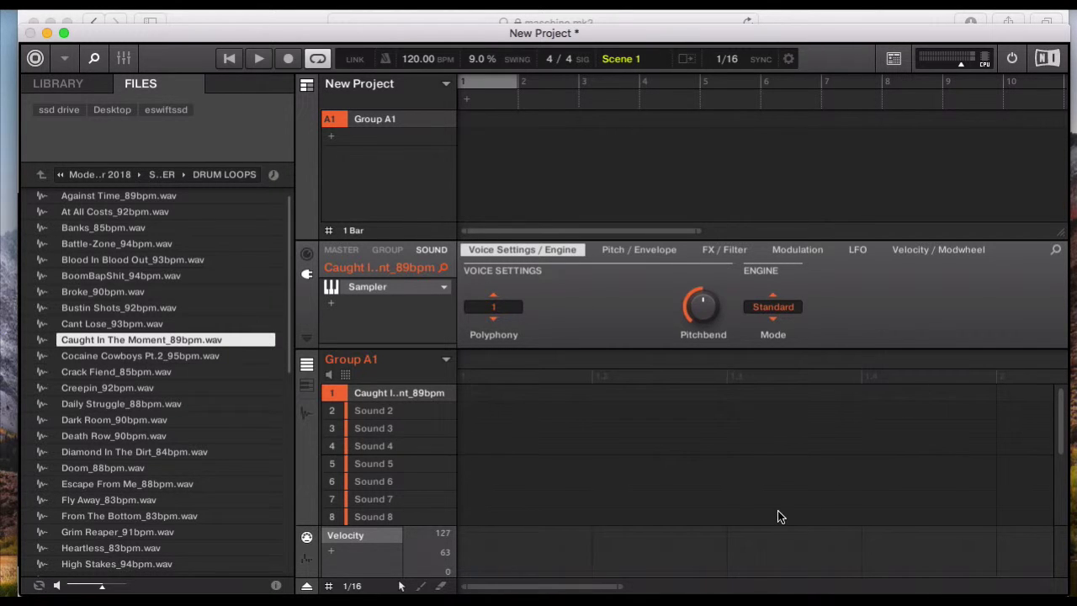
{"action": "mouse_move", "coordinate": [896, 588]}
{"action": "left_click", "coordinate": [202, 587]}
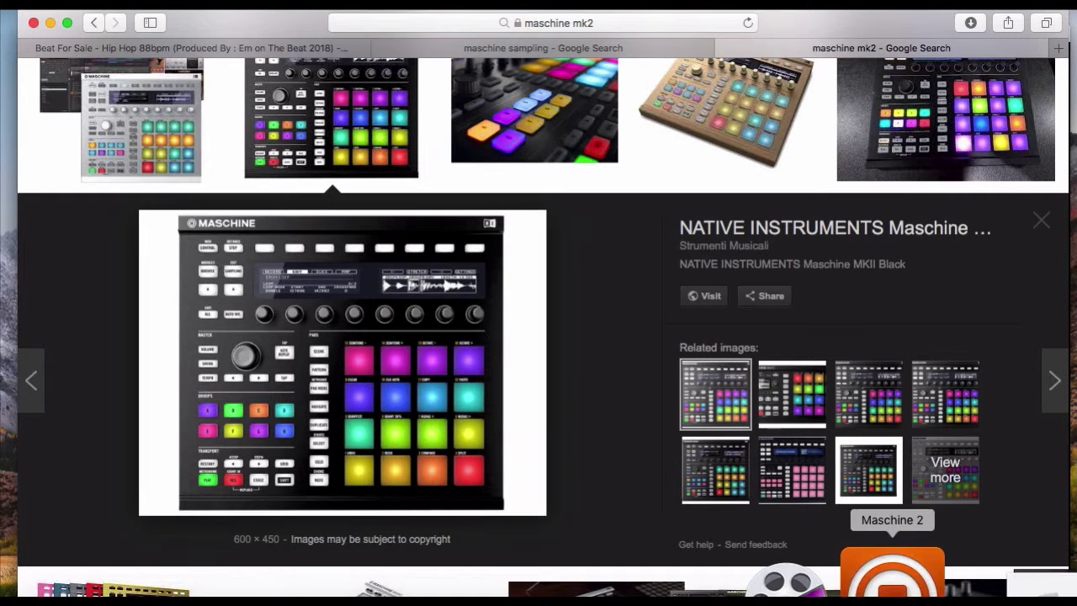
{"action": "left_click", "coordinate": [891, 581]}
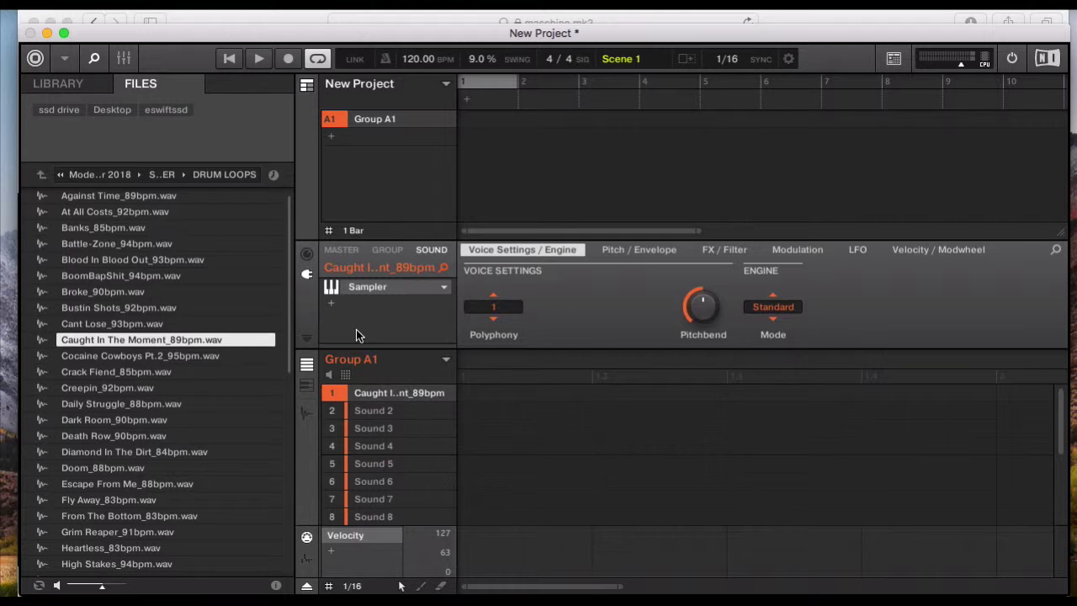
Step: Create a pattern of length 4:0:0 with a note for the first sound at its start, and play it back
{"action": "left_click", "coordinate": [471, 398]}
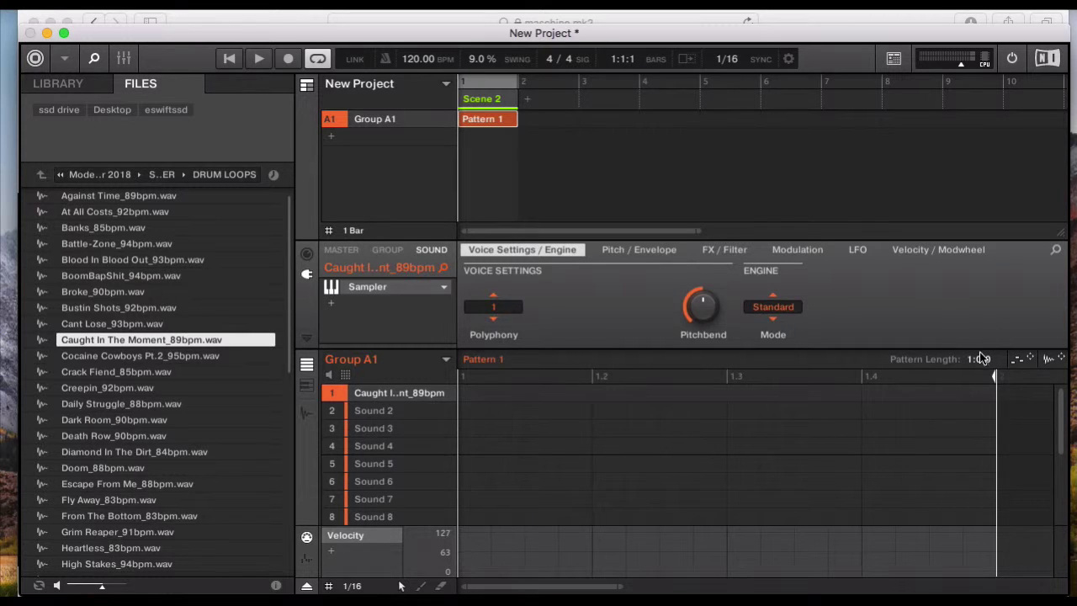
{"action": "left_click_drag", "start_coordinate": [978, 359], "coordinate": [978, 325]}
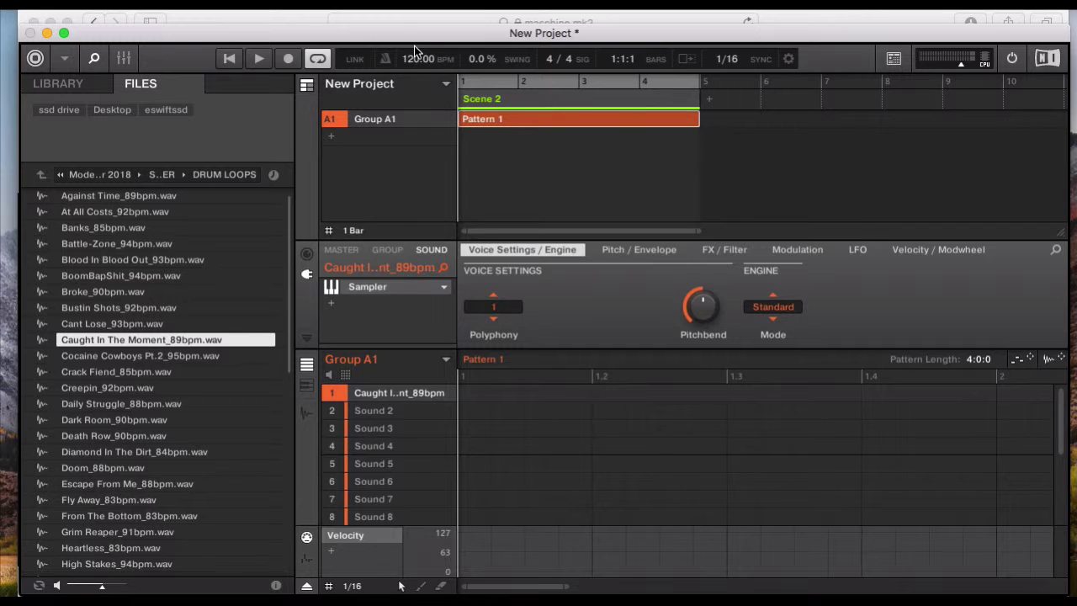
{"action": "left_click", "coordinate": [473, 393]}
{"action": "left_click", "coordinate": [258, 62]}
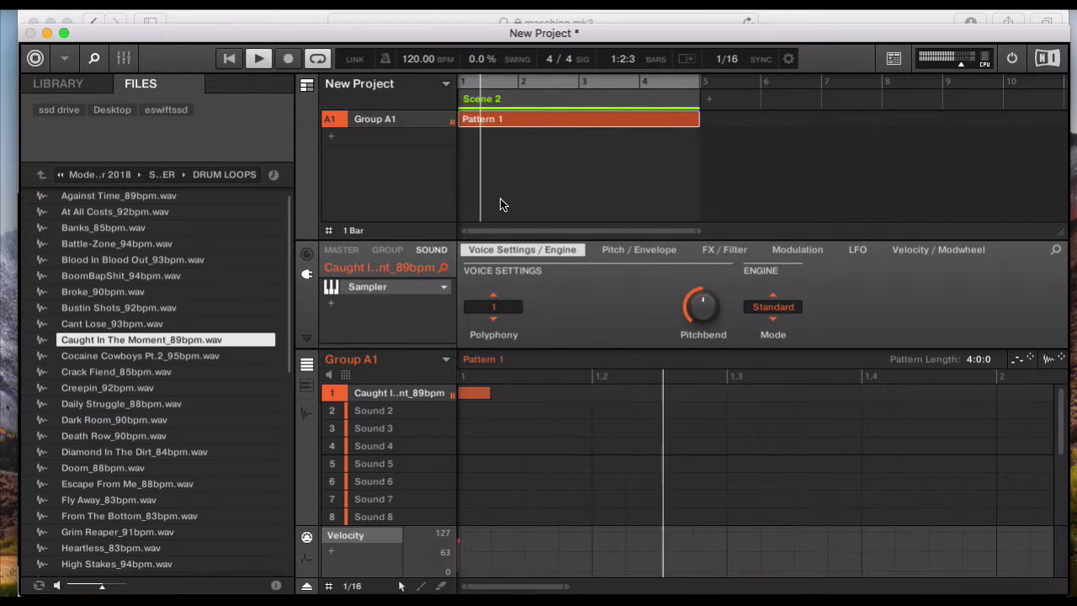
{"action": "key", "text": "space"}
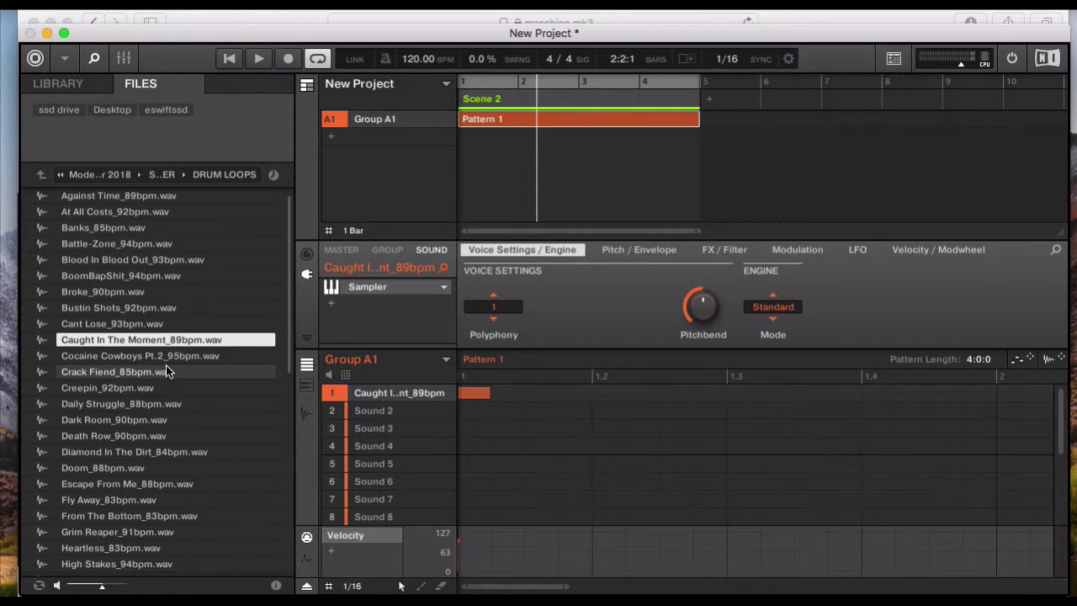
Step: Load Crack Fiend_85bpm.wav into the first sound slot and set the project tempo to 85 BPM
{"action": "left_click", "coordinate": [127, 372]}
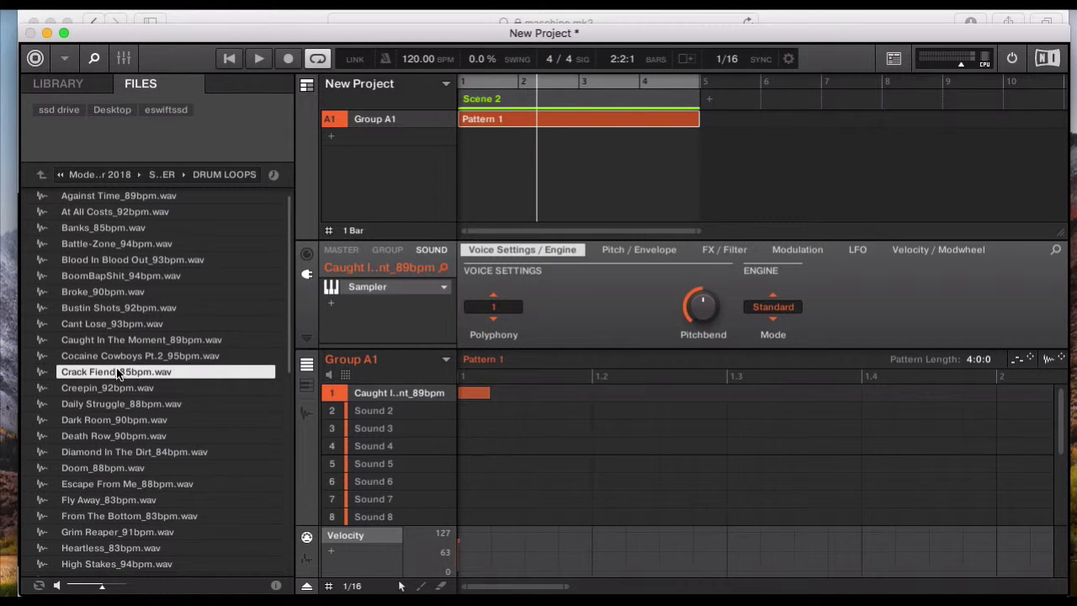
{"action": "double_click", "coordinate": [118, 373]}
{"action": "left_click_drag", "start_coordinate": [413, 61], "coordinate": [413, 107]}
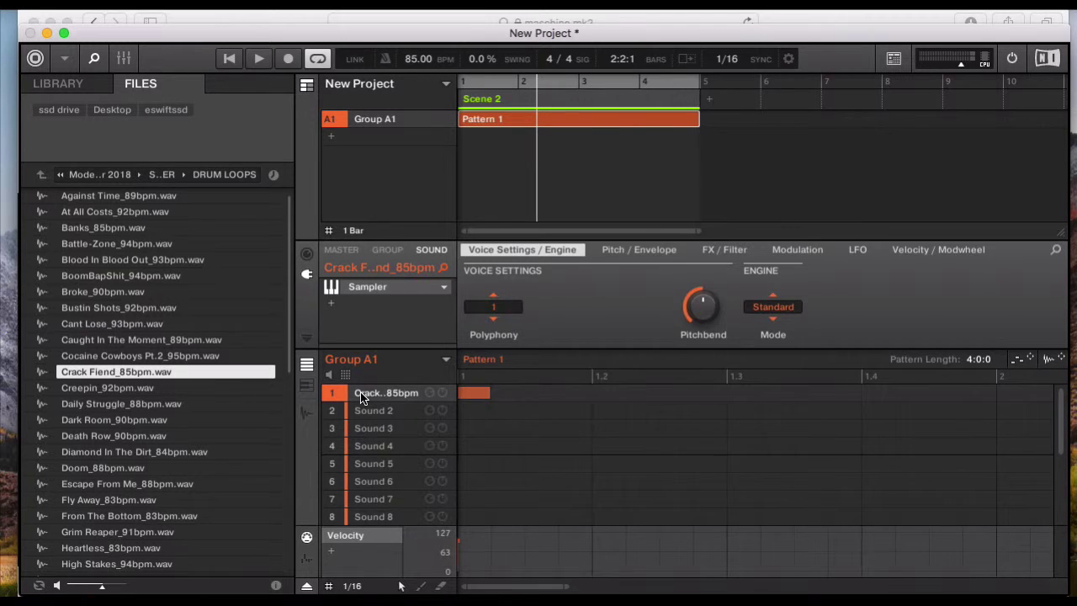
Step: Examine the Crack Fiend waveform in the sample editor's Edit view while playing the pattern
{"action": "left_click", "coordinate": [304, 409]}
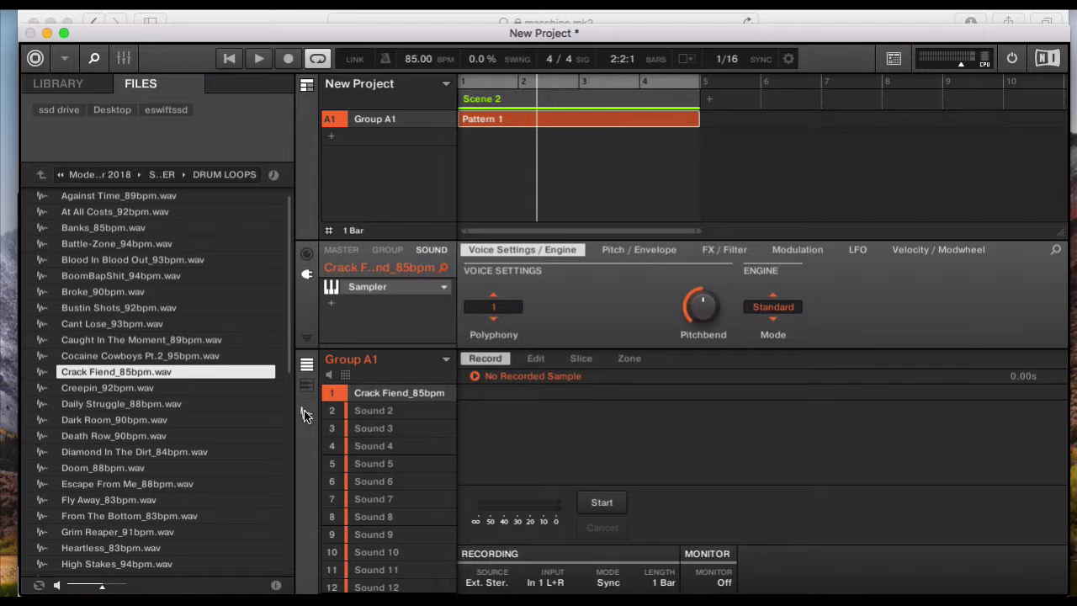
{"action": "left_click", "coordinate": [536, 358]}
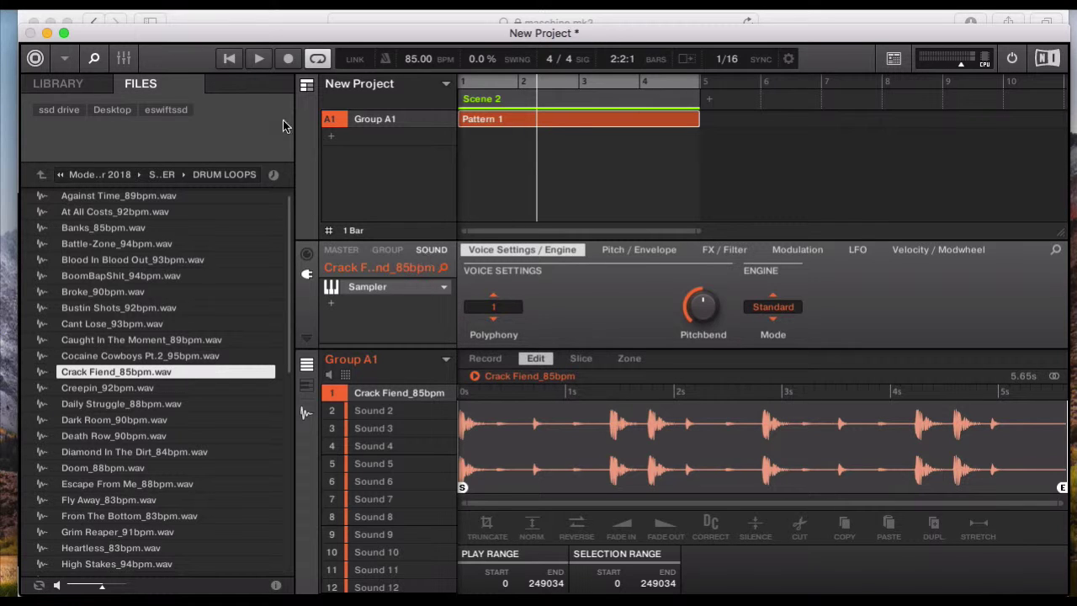
{"action": "left_click", "coordinate": [230, 63]}
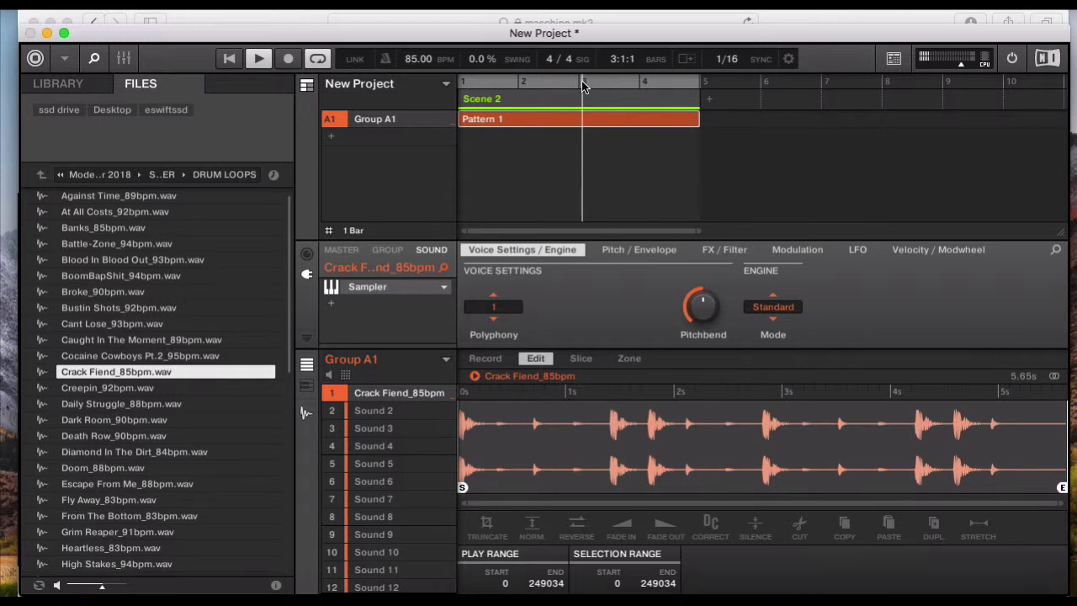
{"action": "key", "text": "space"}
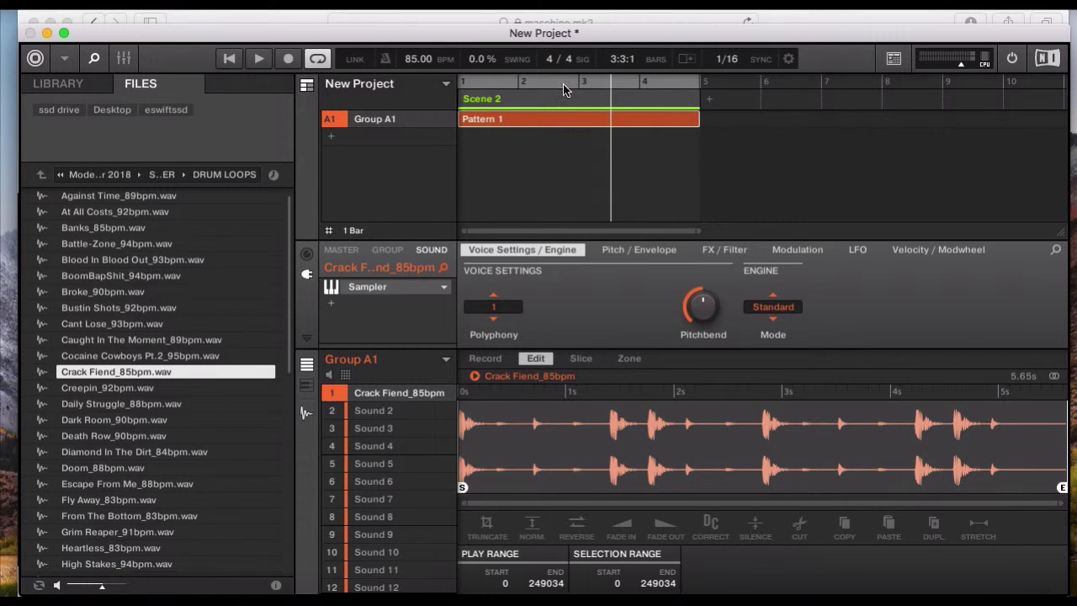
Step: Return to the pattern editor, set the pattern length to 2:0:0, and play back the loop
{"action": "left_click", "coordinate": [307, 413]}
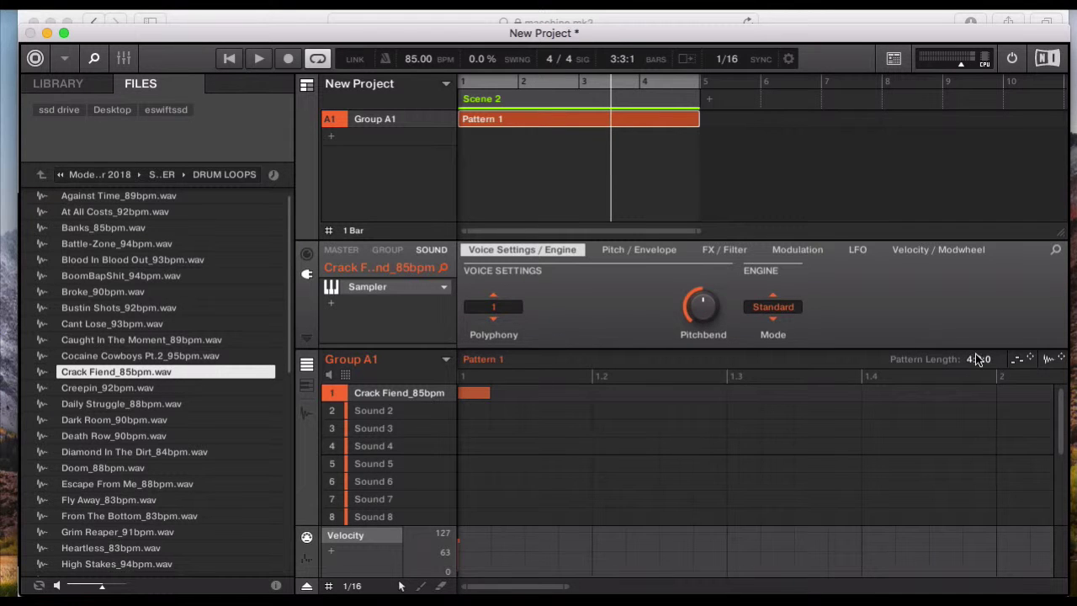
{"action": "left_click_drag", "start_coordinate": [978, 360], "coordinate": [978, 389]}
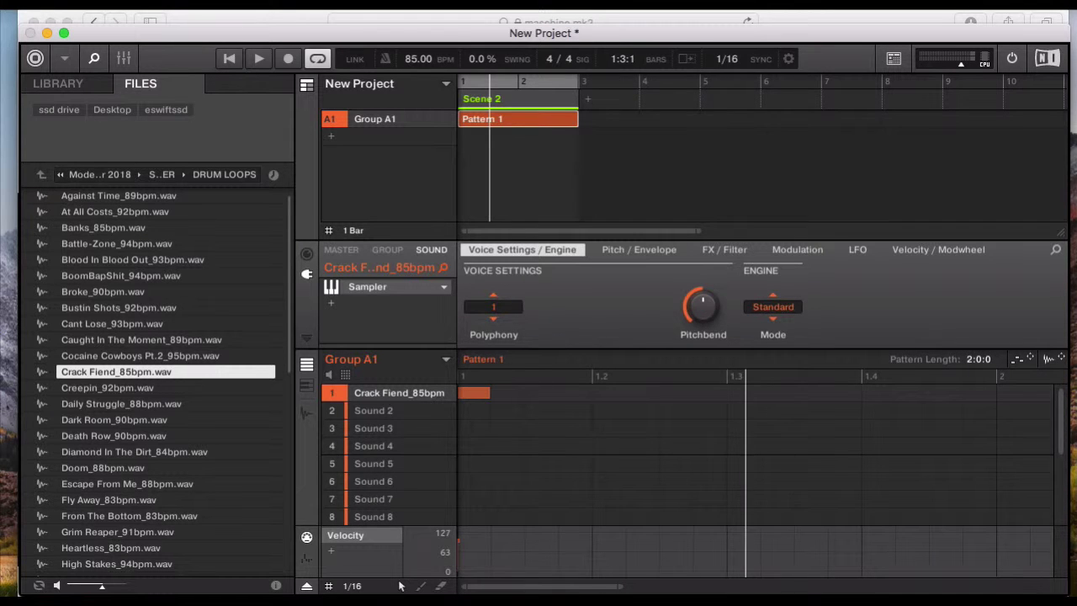
{"action": "left_click", "coordinate": [258, 58]}
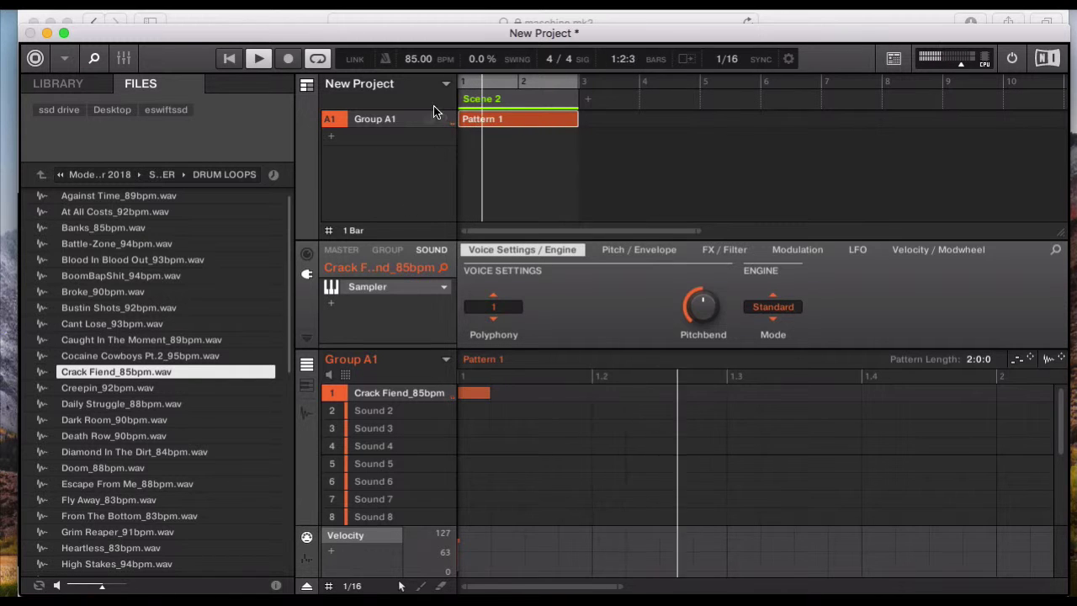
{"action": "left_click_drag", "start_coordinate": [412, 60], "coordinate": [412, 60]}
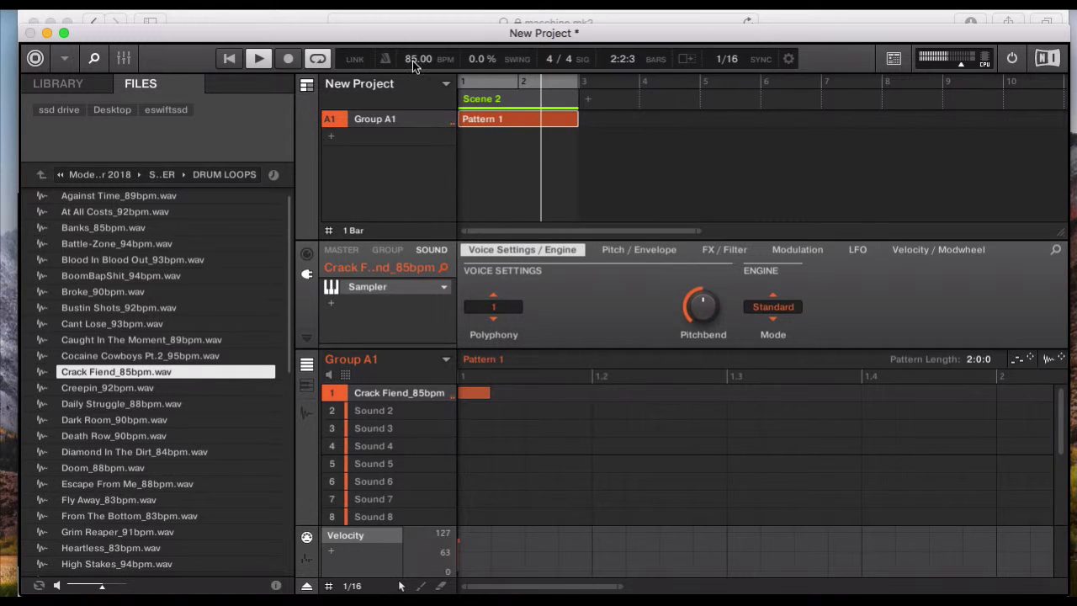
{"action": "key", "text": "space"}
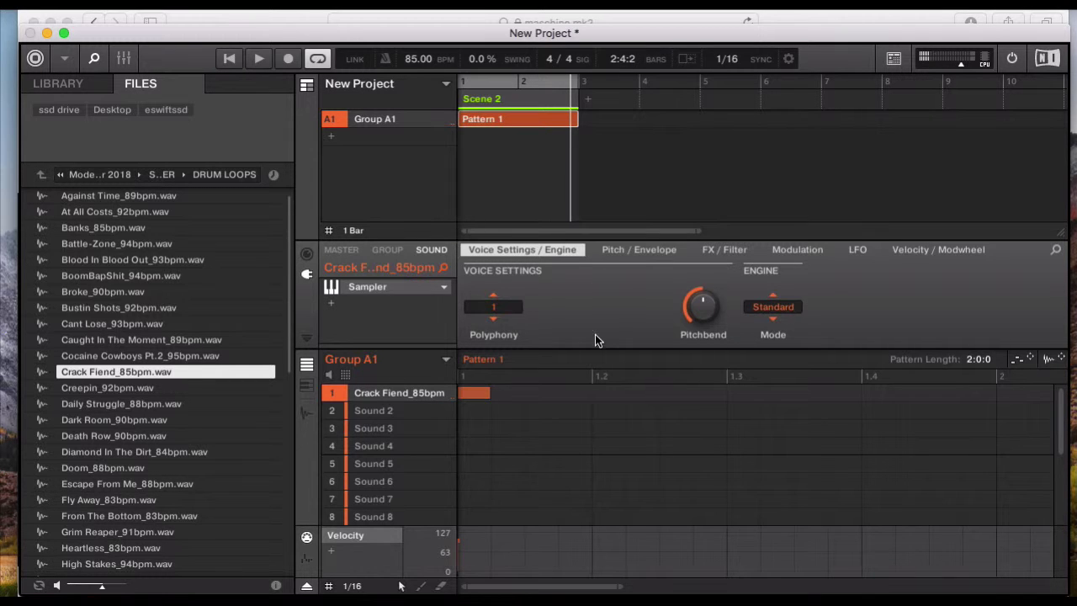
Step: Delete the note at the pattern's start and open the Crack Fiend sample in the sample editor's Slice view
{"action": "left_click", "coordinate": [477, 394]}
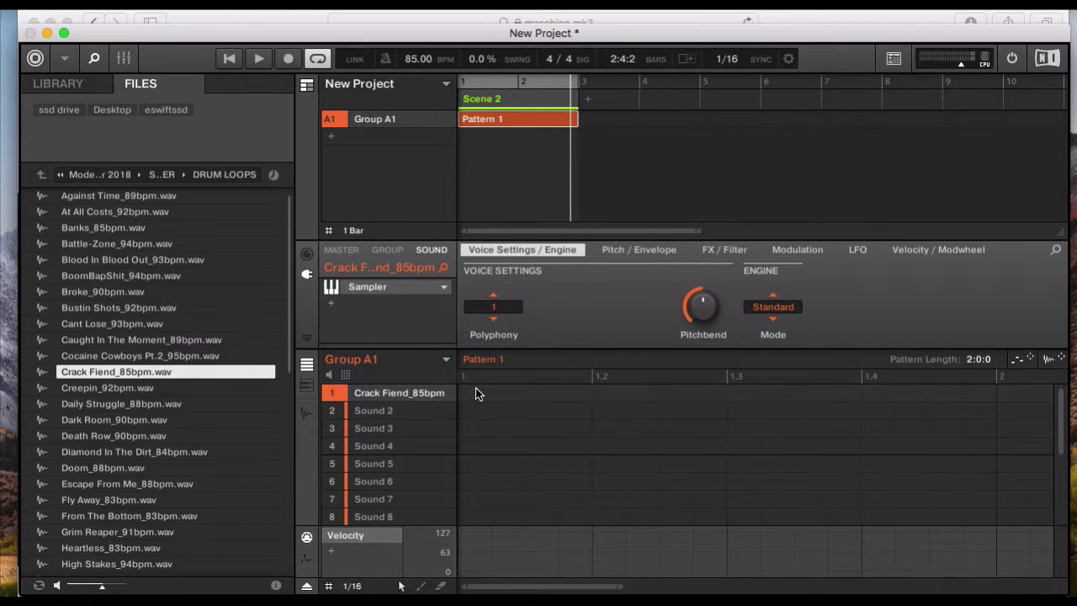
{"action": "left_click", "coordinate": [304, 411]}
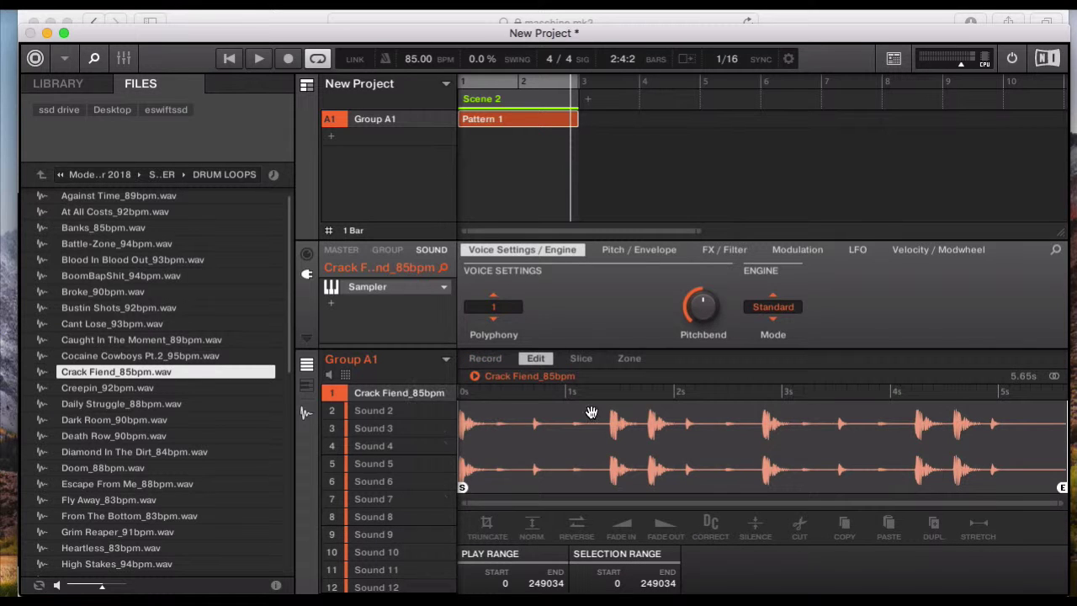
{"action": "left_click", "coordinate": [582, 359]}
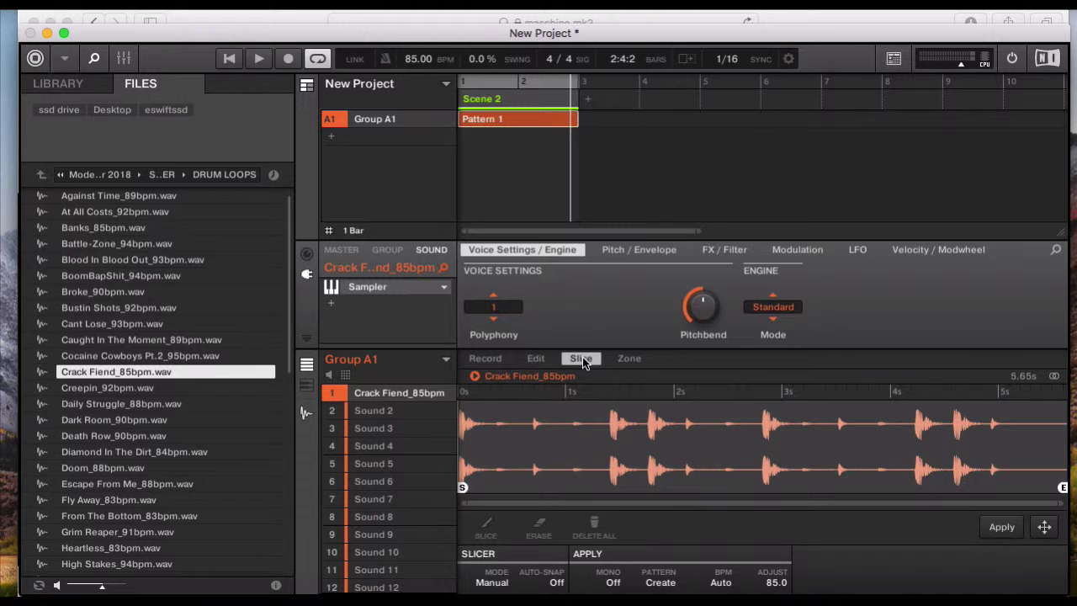
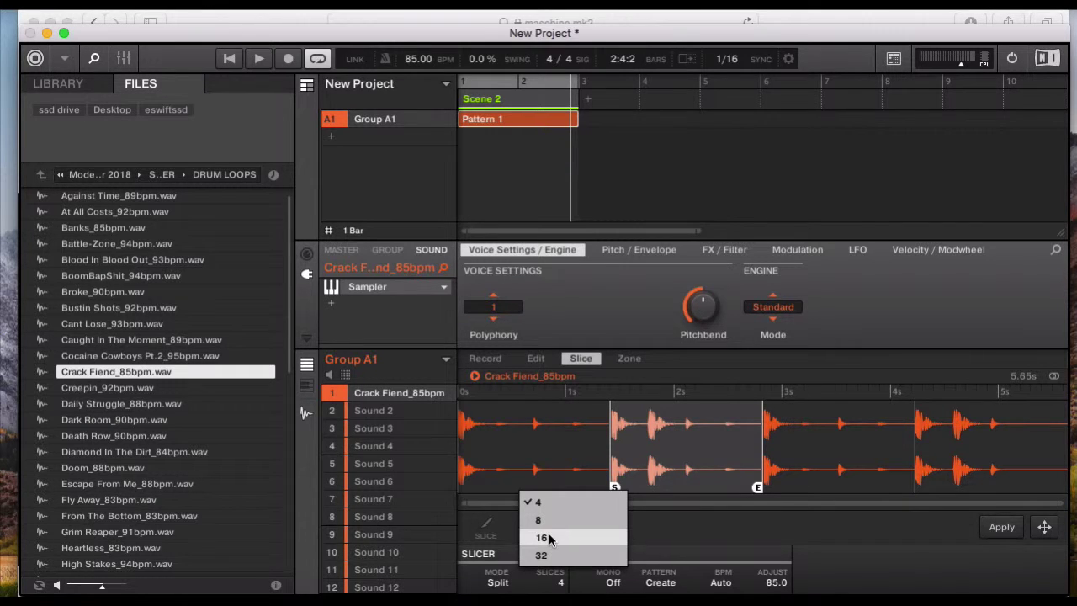
Step: Split the Crack Fiend sample into 16 slices, audition one, and apply the slicing to create a pattern of slice notes
{"action": "left_click", "coordinate": [542, 538]}
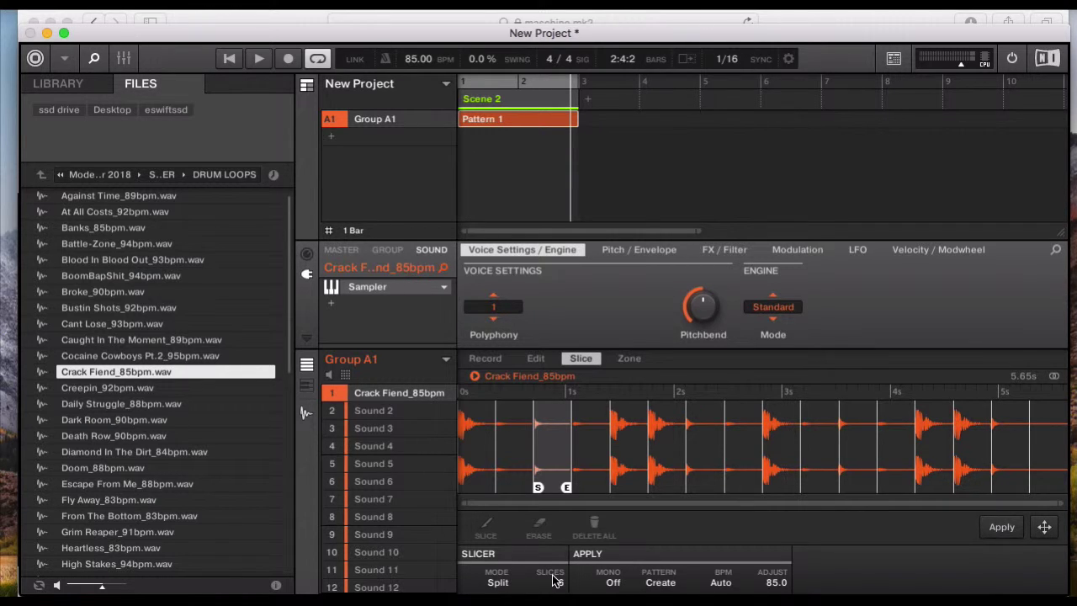
{"action": "left_click", "coordinate": [911, 486]}
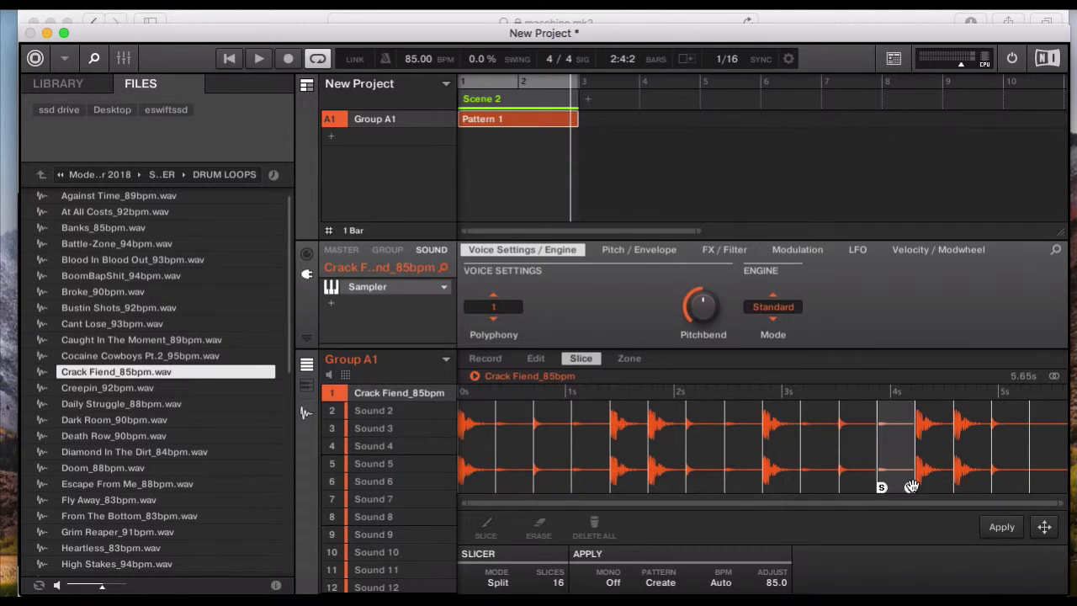
{"action": "left_click", "coordinate": [1001, 526]}
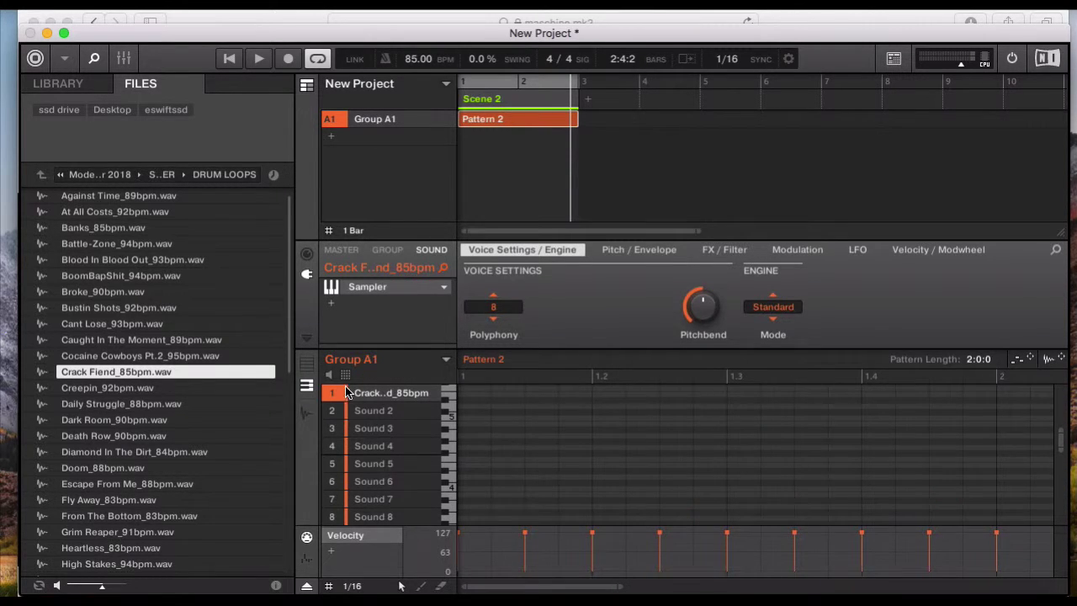
{"action": "scroll", "coordinate": [499, 425], "scroll_direction": "down", "scroll_amount": 10}
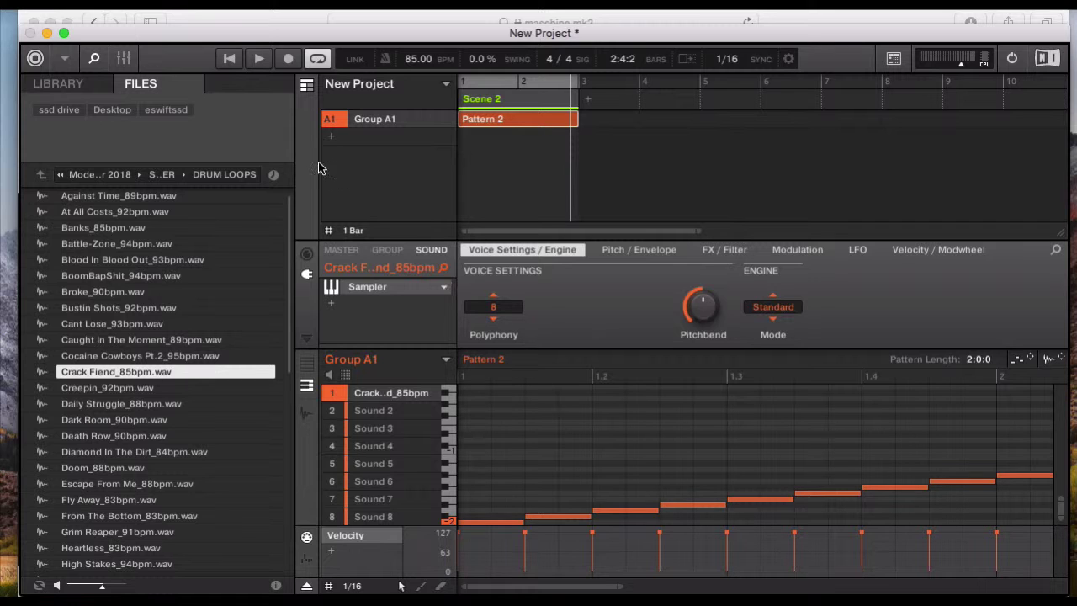
Step: Play the sliced pattern from the start, setting the Sampler's polyphony to 1 and the project tempo to 86 BPM, then stop playback
{"action": "left_click", "coordinate": [228, 63]}
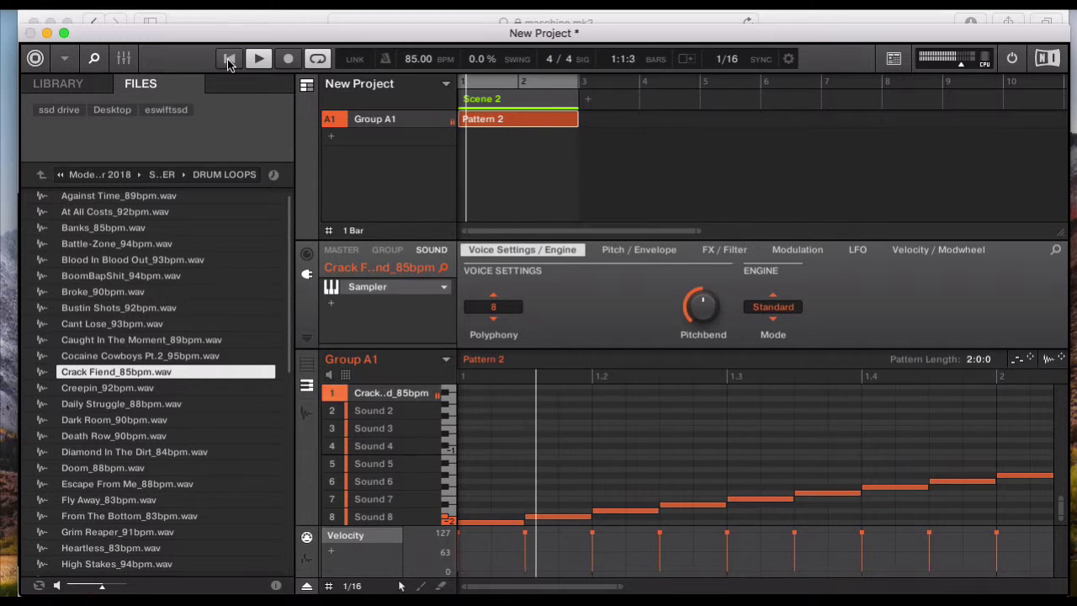
{"action": "left_click_drag", "start_coordinate": [487, 297], "coordinate": [548, 308]}
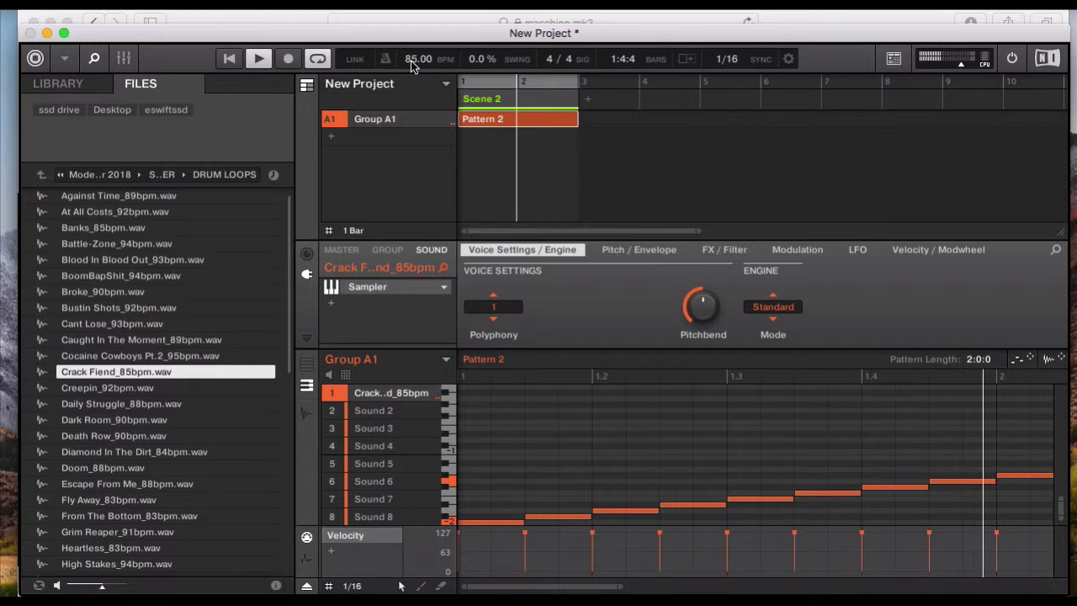
{"action": "left_click_drag", "start_coordinate": [411, 60], "coordinate": [410, 32]}
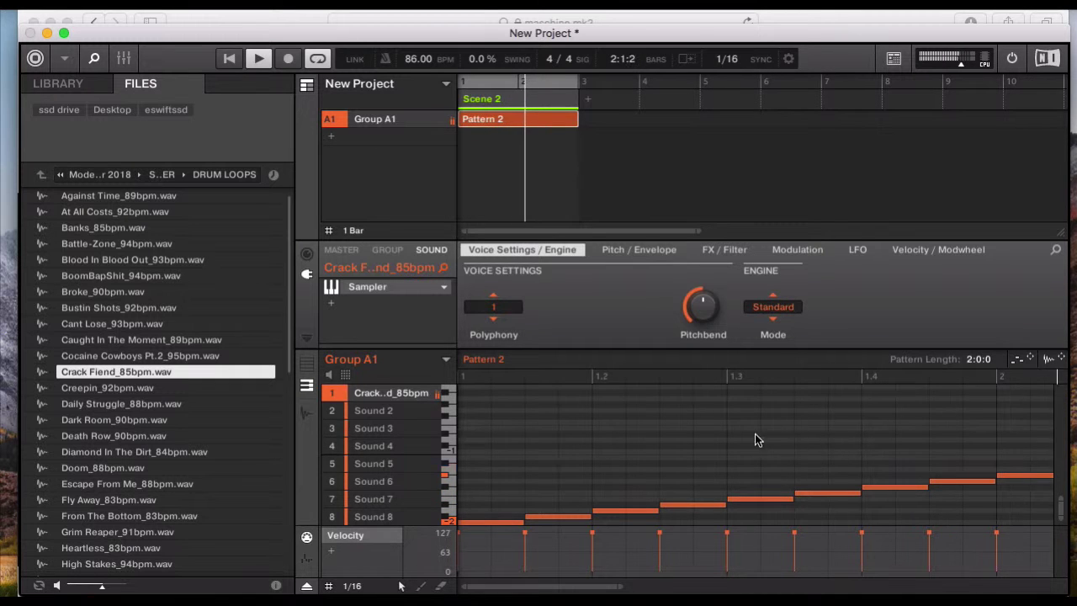
{"action": "key", "text": "space"}
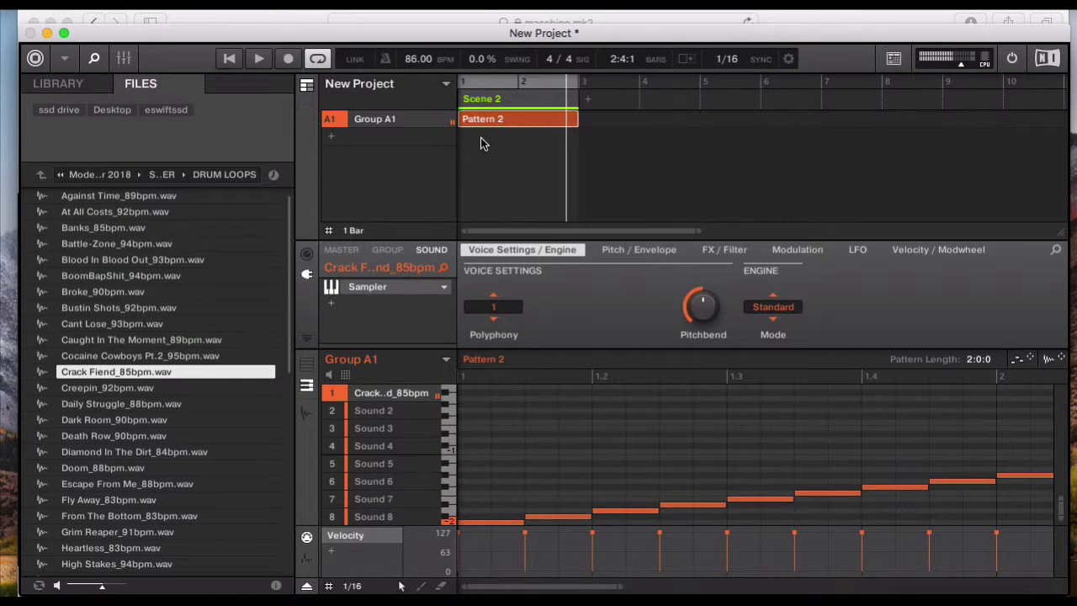
Step: Add a second group, load Crack Fiend_85bpm.wav into its first sound slot, and show it in the sample editor
{"action": "left_click", "coordinate": [332, 140]}
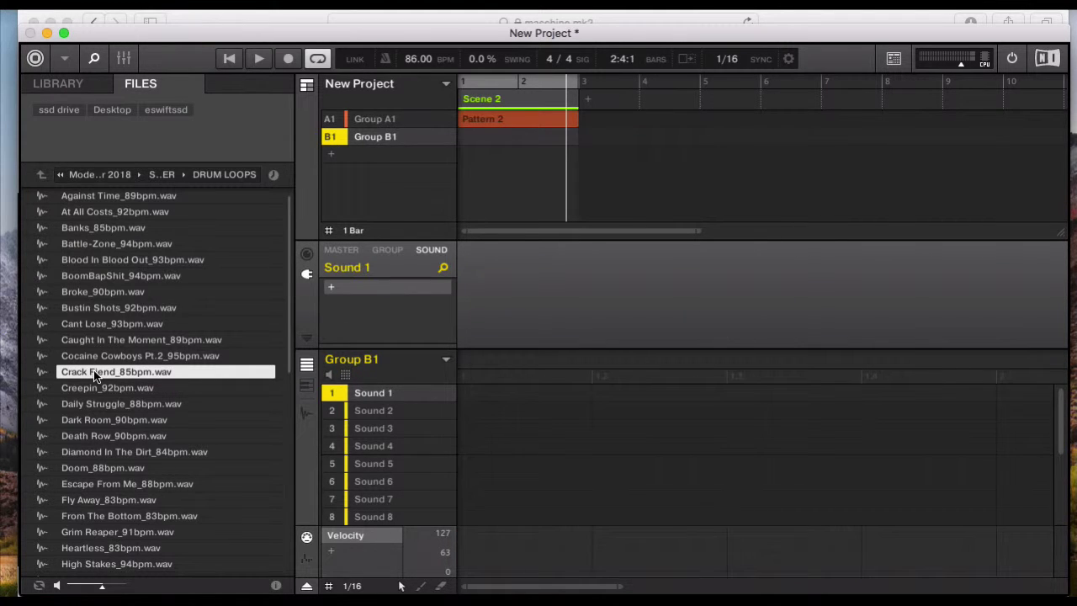
{"action": "left_click_drag", "start_coordinate": [95, 375], "coordinate": [375, 397]}
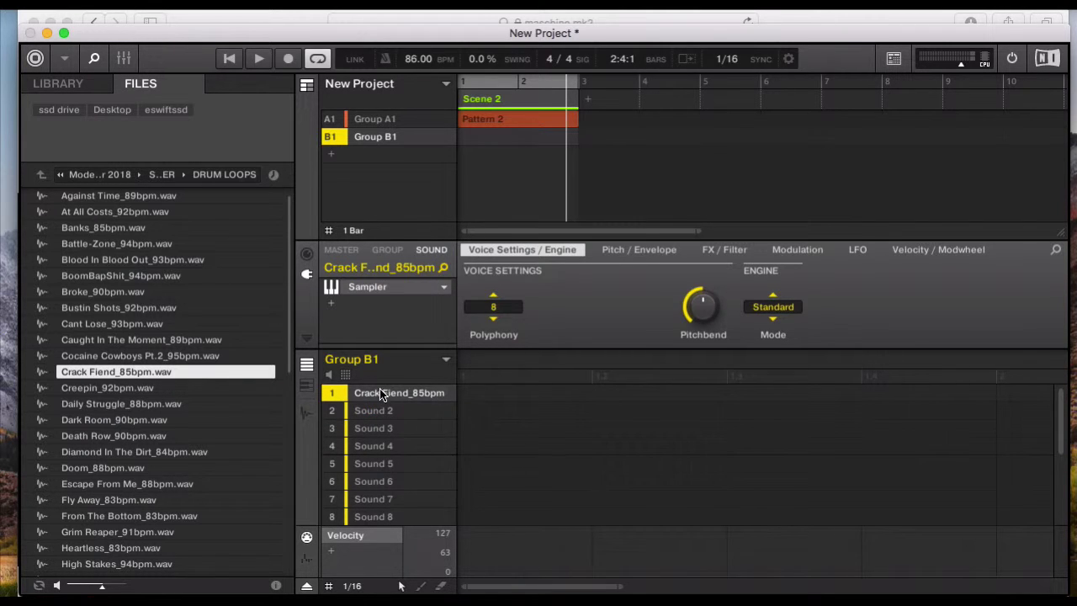
{"action": "left_click", "coordinate": [303, 413]}
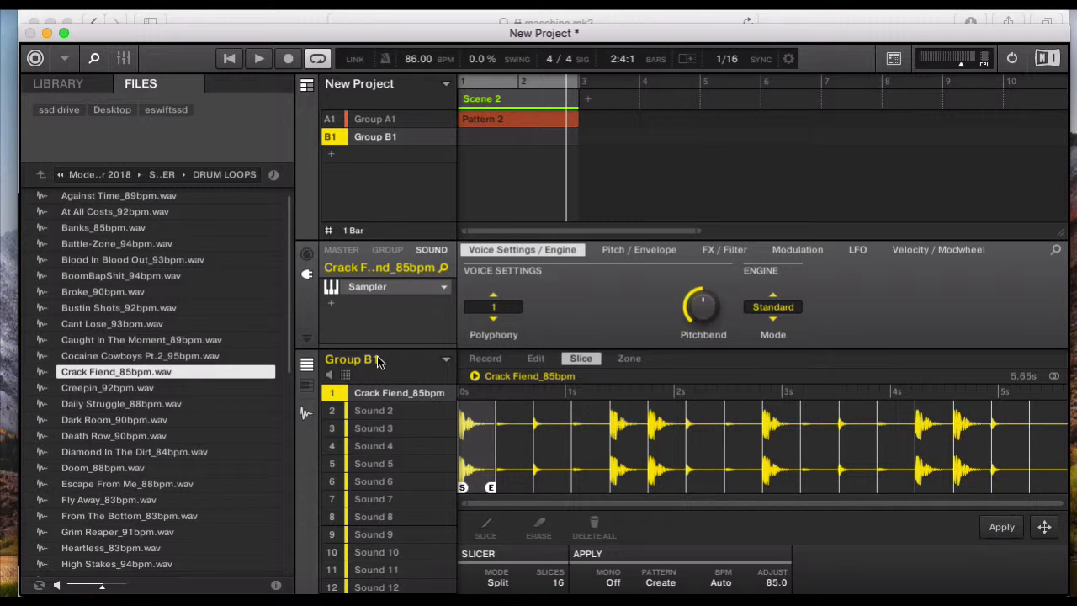
Step: Audition Group B1's slices, keep Split mode with 16 slices, and apply the slicing to create its pattern
{"action": "left_click", "coordinate": [509, 442]}
{"action": "left_click", "coordinate": [540, 433]}
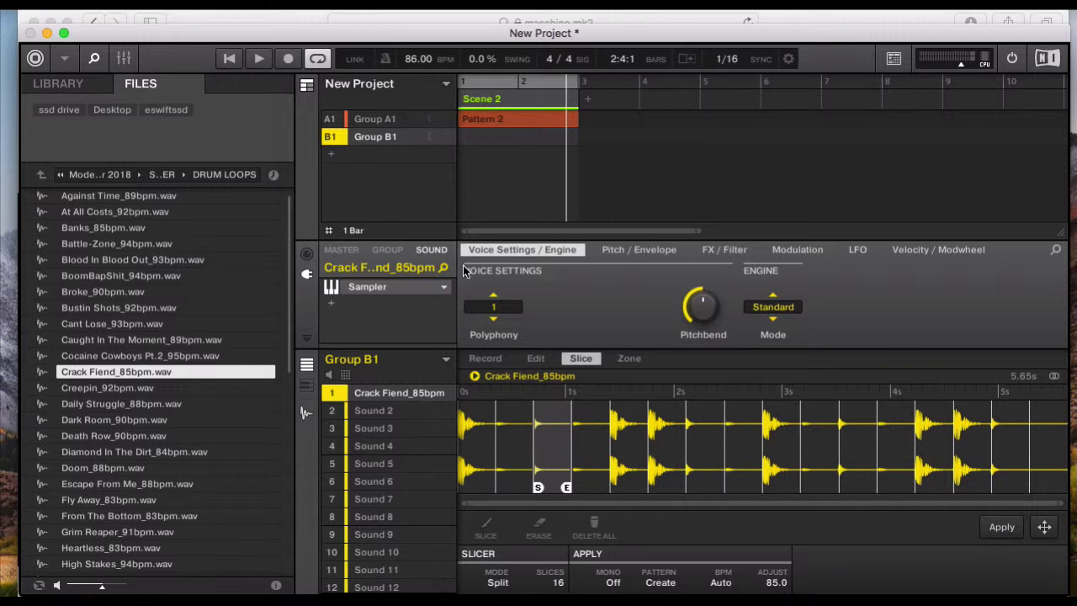
{"action": "left_click", "coordinate": [475, 437]}
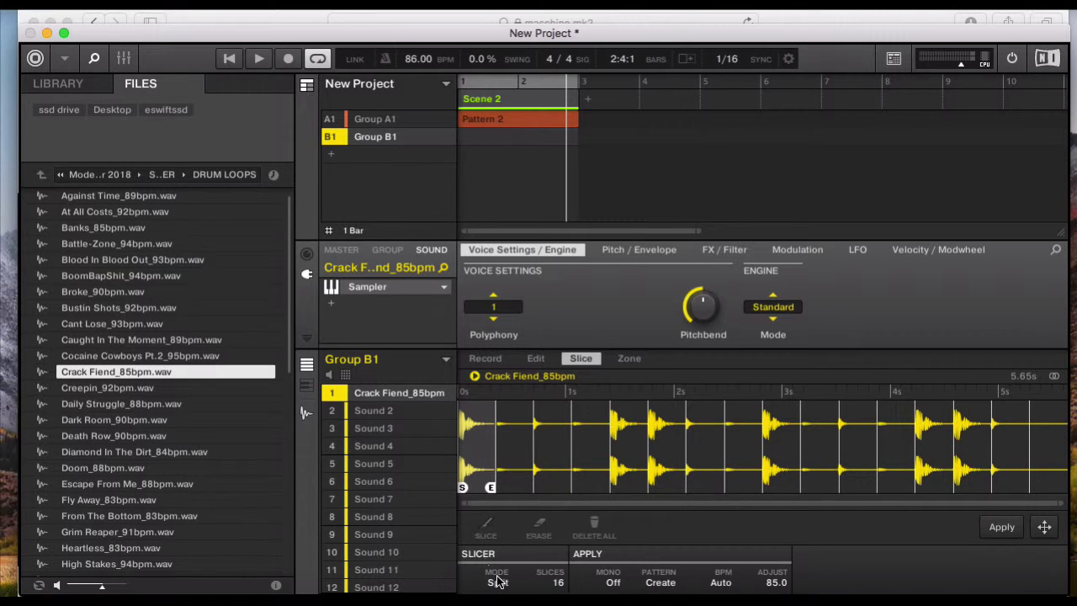
{"action": "left_click", "coordinate": [498, 580]}
{"action": "left_click", "coordinate": [491, 518]}
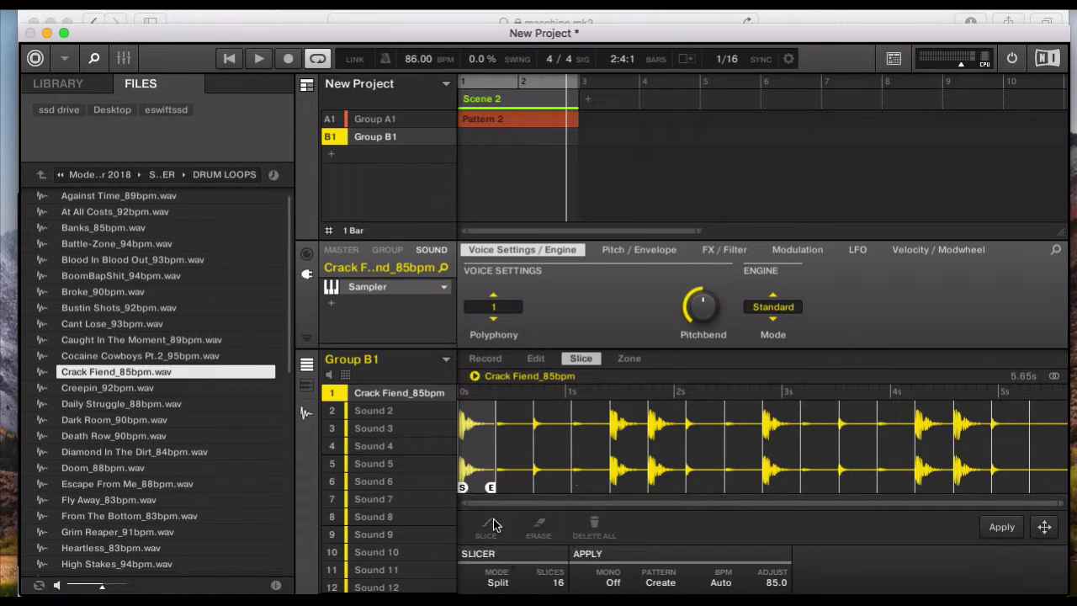
{"action": "left_click", "coordinate": [555, 579]}
{"action": "left_click", "coordinate": [549, 543]}
{"action": "left_click", "coordinate": [1000, 527]}
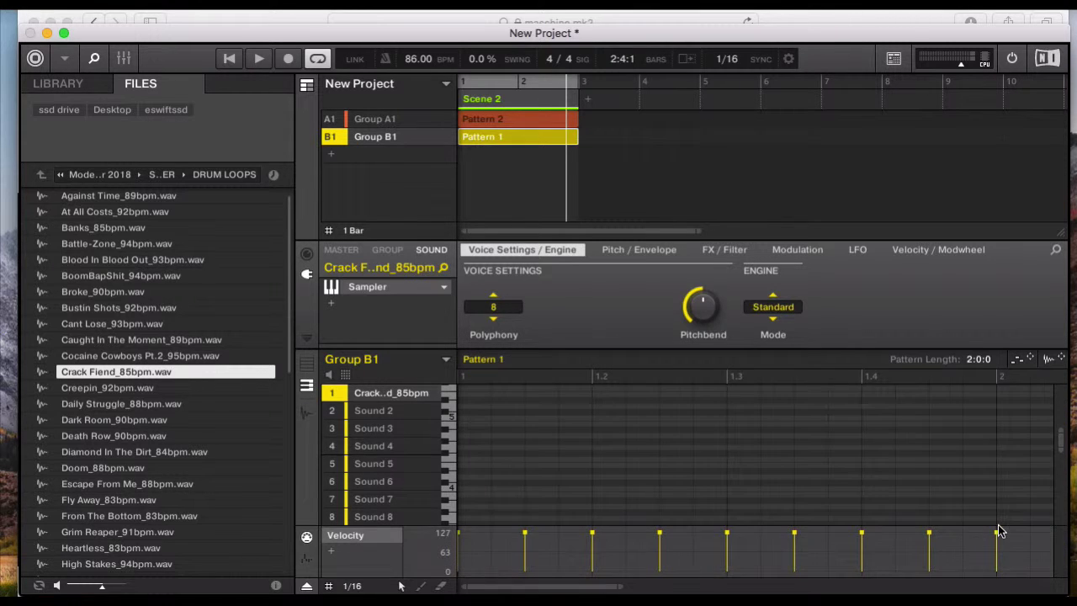
{"action": "scroll", "coordinate": [591, 465], "scroll_direction": "down", "scroll_amount": 10}
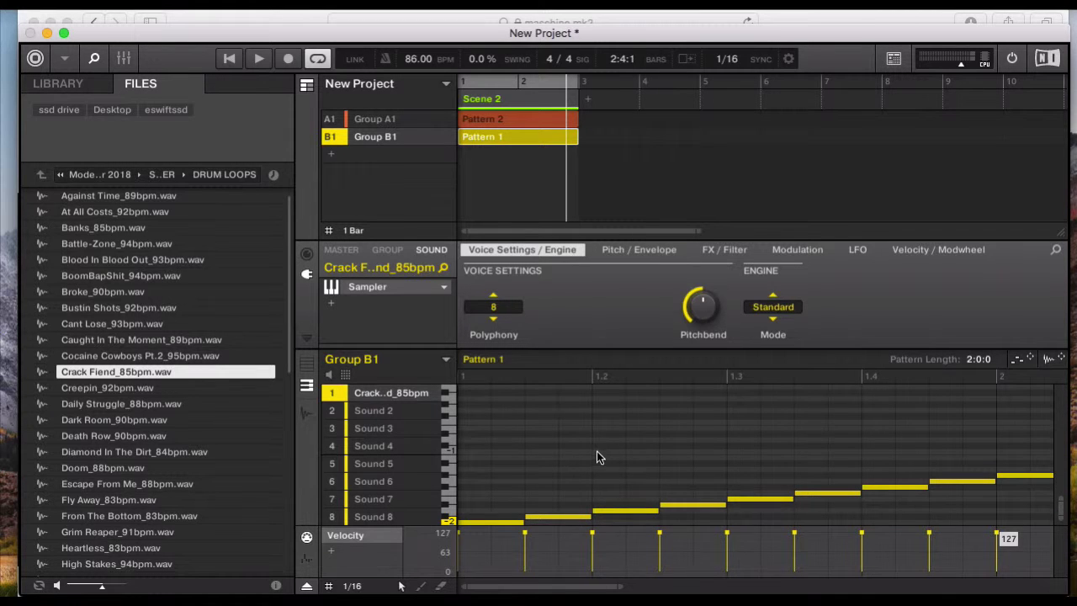
Step: Mute Group A1 and play Group B1's pattern while setting its Sampler polyphony to 1
{"action": "left_click", "coordinate": [330, 122]}
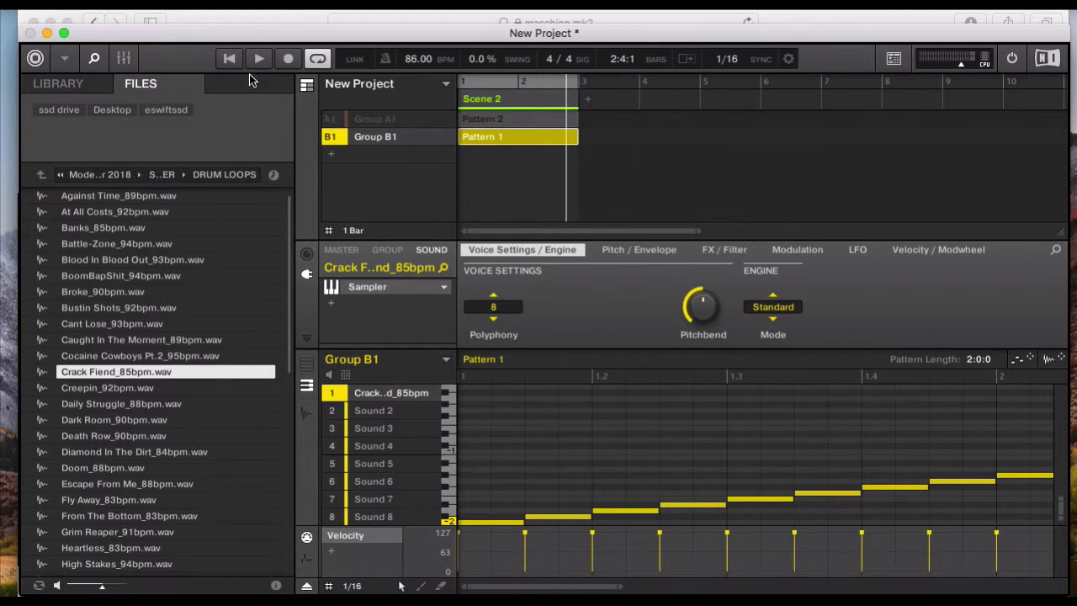
{"action": "left_click", "coordinate": [259, 58]}
{"action": "left_click_drag", "start_coordinate": [494, 306], "coordinate": [496, 310]}
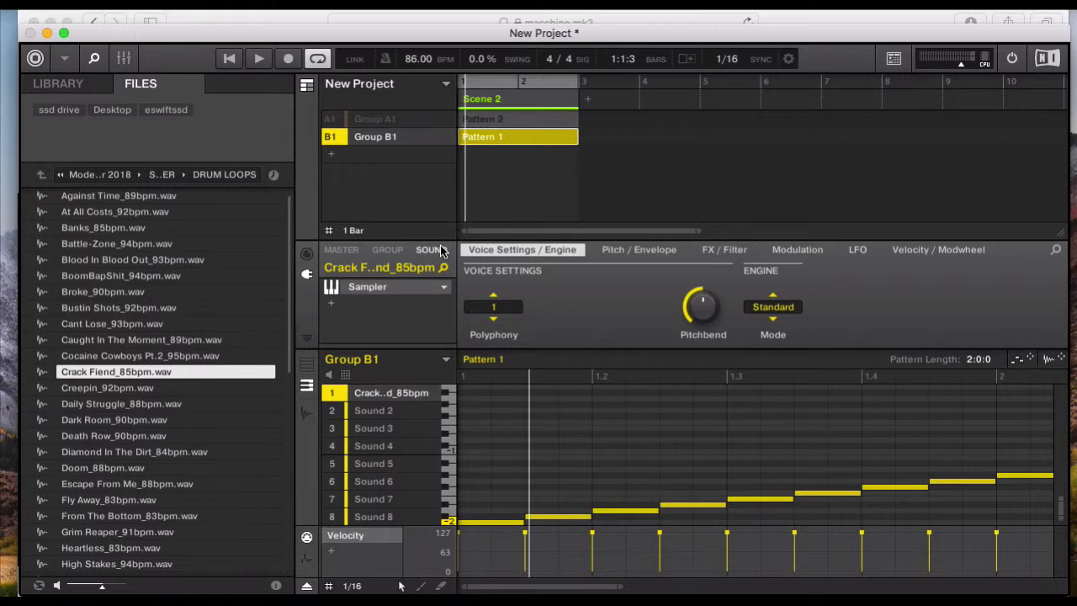
Step: Add the internal Compressor and Limiter effects to the Master channel in the mixer view
{"action": "left_click", "coordinate": [342, 251]}
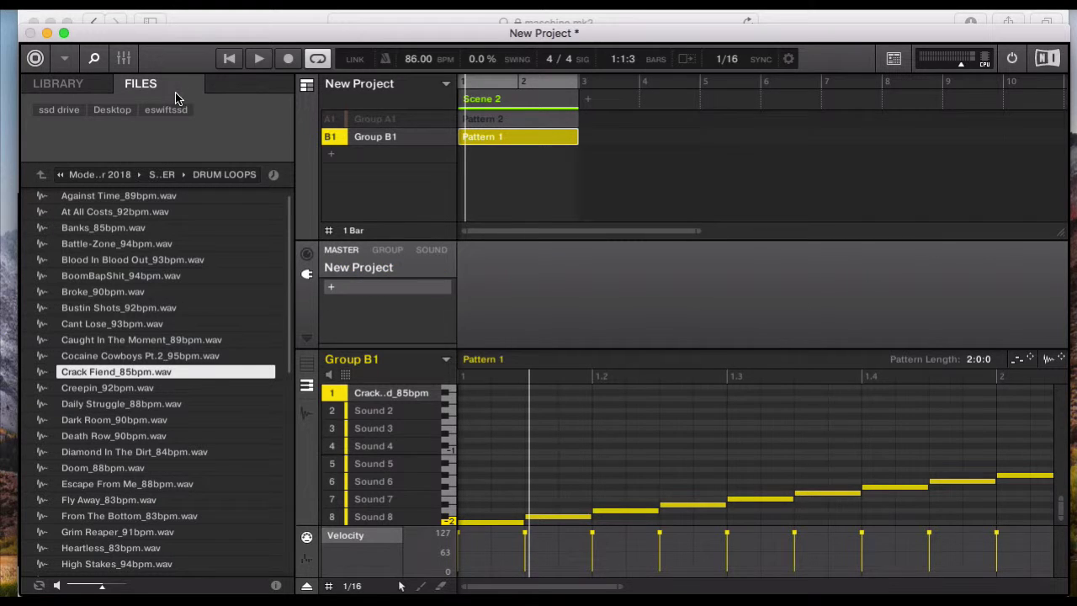
{"action": "left_click", "coordinate": [122, 59]}
{"action": "left_click", "coordinate": [328, 257]}
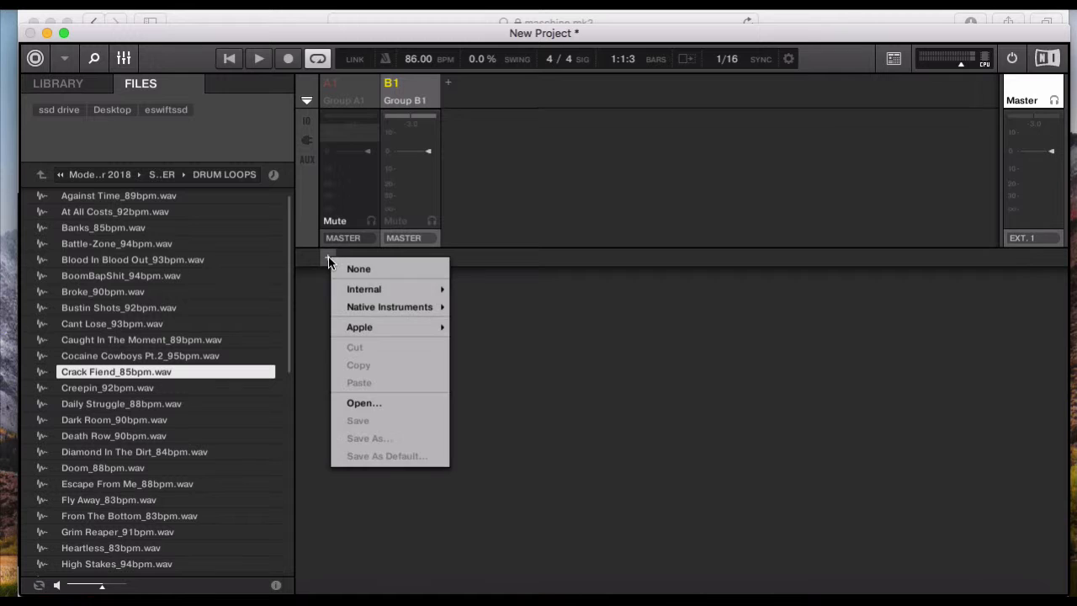
{"action": "mouse_move", "coordinate": [378, 288]}
{"action": "left_click", "coordinate": [492, 142]}
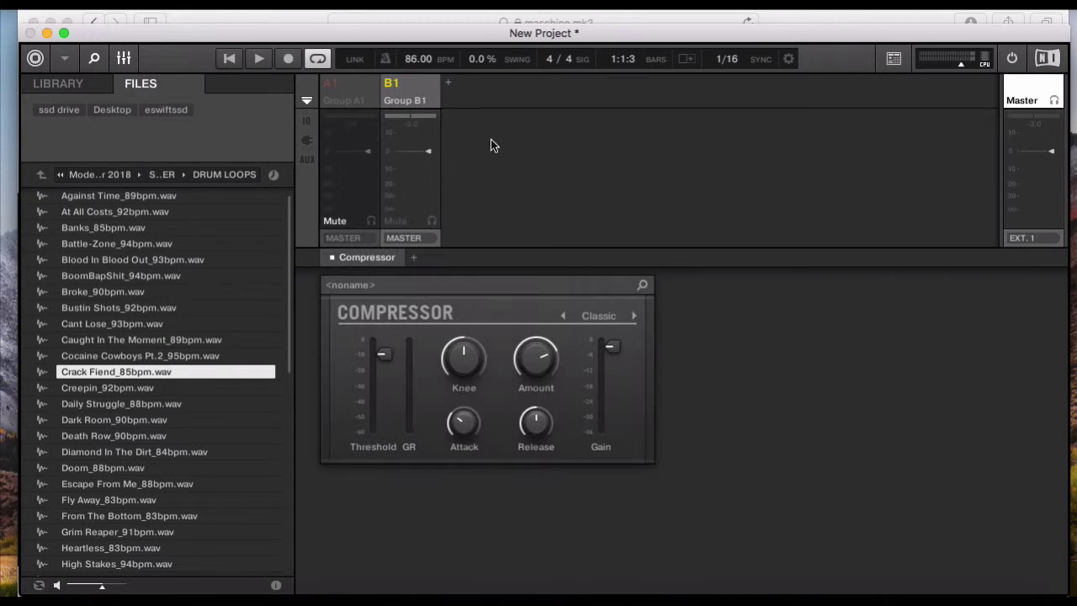
{"action": "left_click", "coordinate": [413, 257]}
{"action": "mouse_move", "coordinate": [448, 288]}
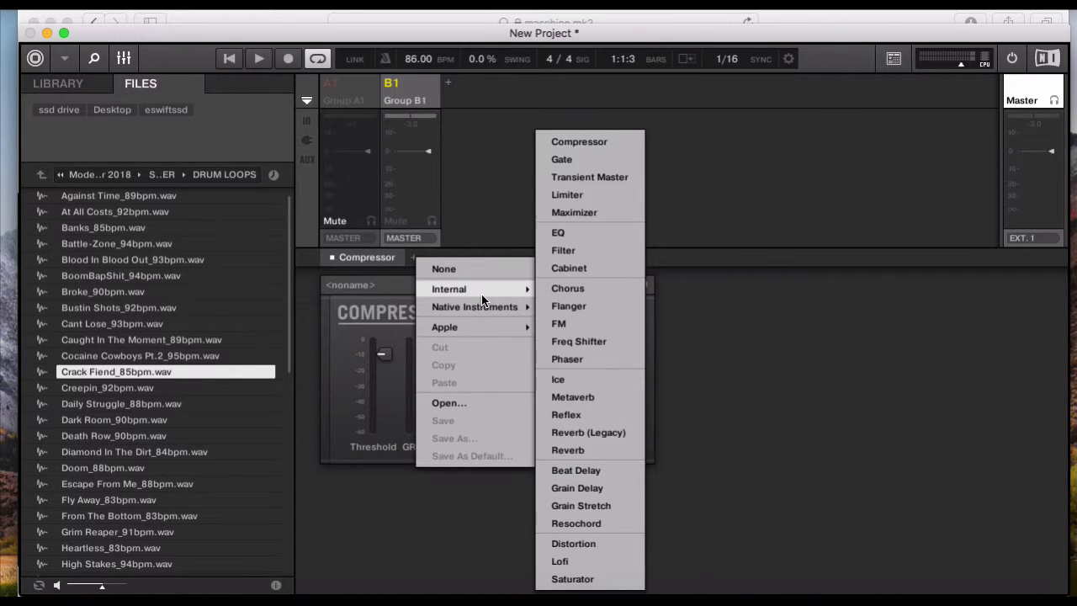
{"action": "left_click", "coordinate": [577, 195]}
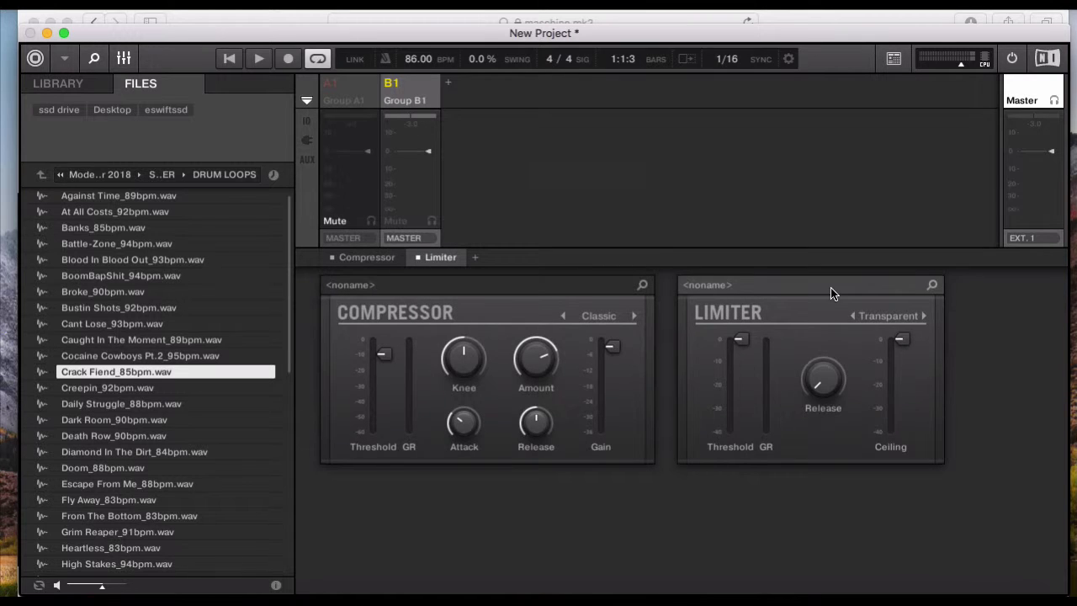
Step: Switch the Master Limiter to Legacy mode and lower its threshold slightly while the pattern plays from the start
{"action": "left_click", "coordinate": [854, 316]}
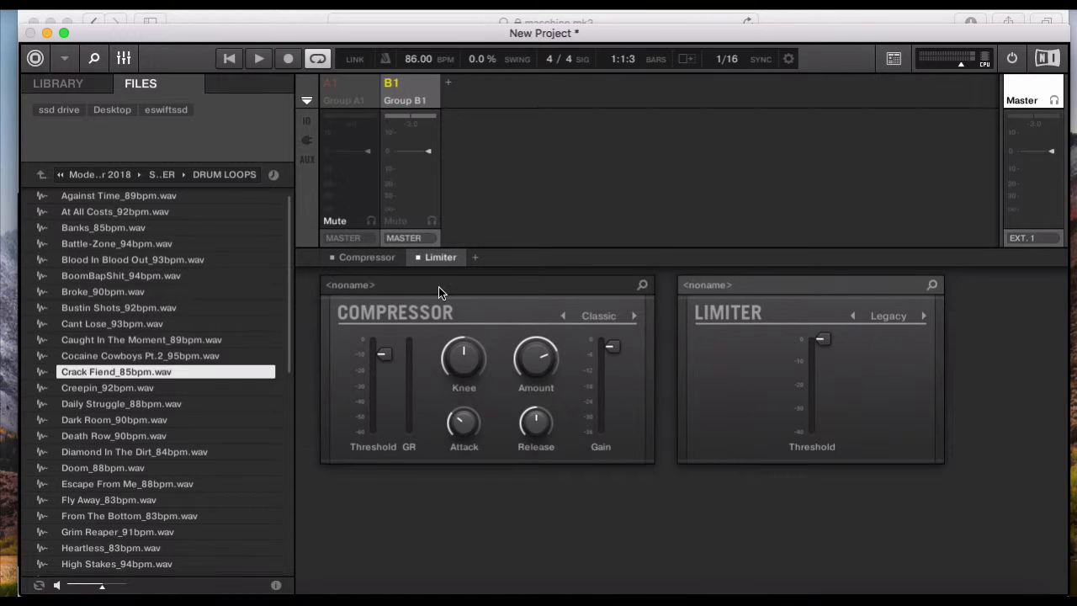
{"action": "left_click", "coordinate": [228, 59]}
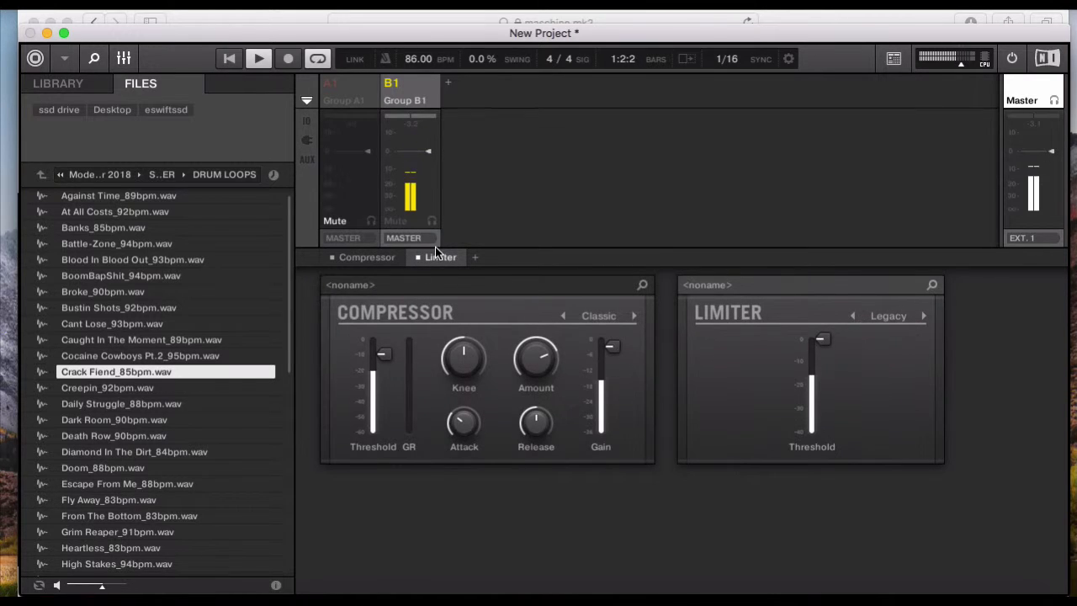
{"action": "left_click_drag", "start_coordinate": [823, 340], "coordinate": [824, 355]}
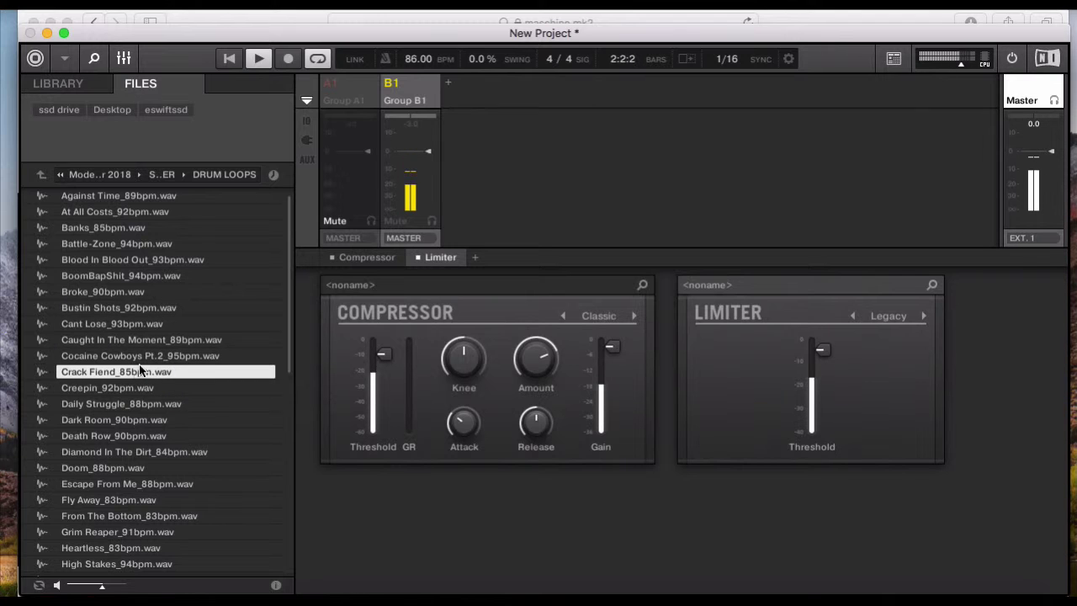
Step: Select the Crack Fiend sound's channel and show its Sampler's tune, saturation, and filter controls in the mixer view
{"action": "left_click", "coordinate": [124, 58]}
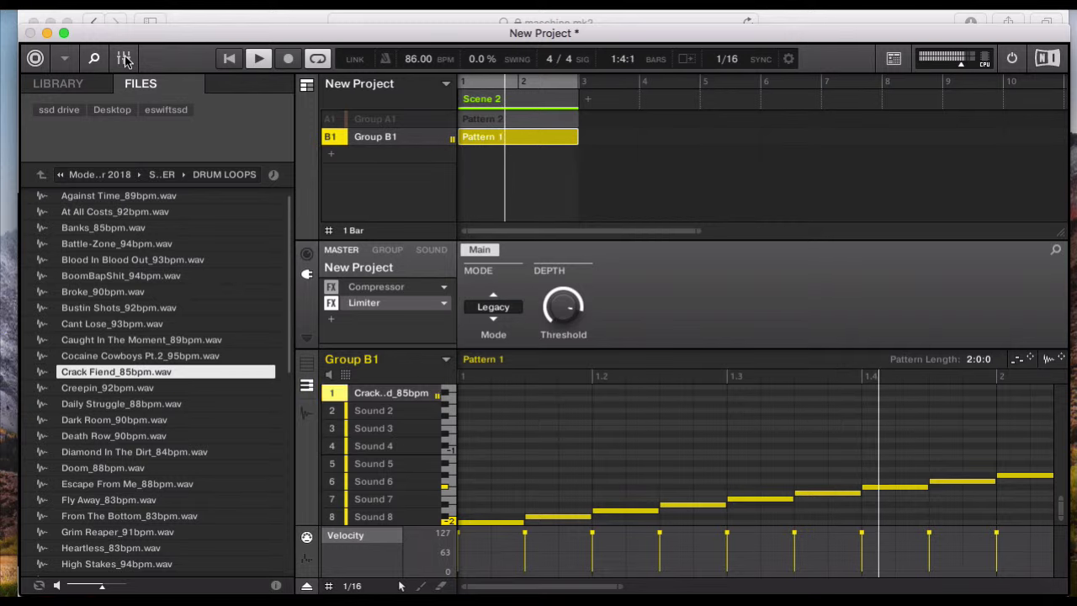
{"action": "left_click", "coordinate": [433, 250]}
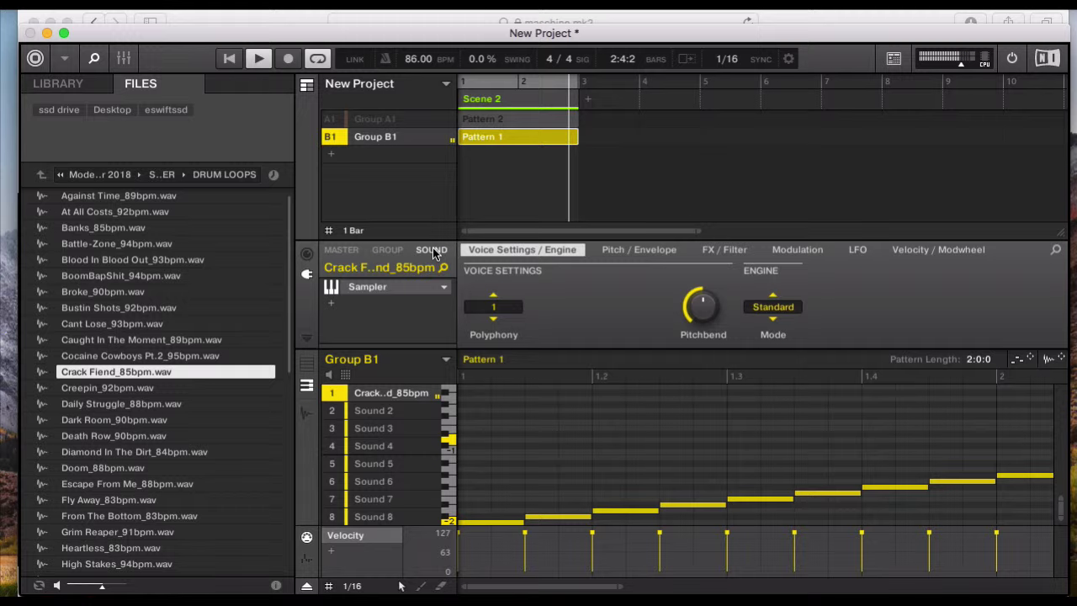
{"action": "left_click", "coordinate": [124, 59]}
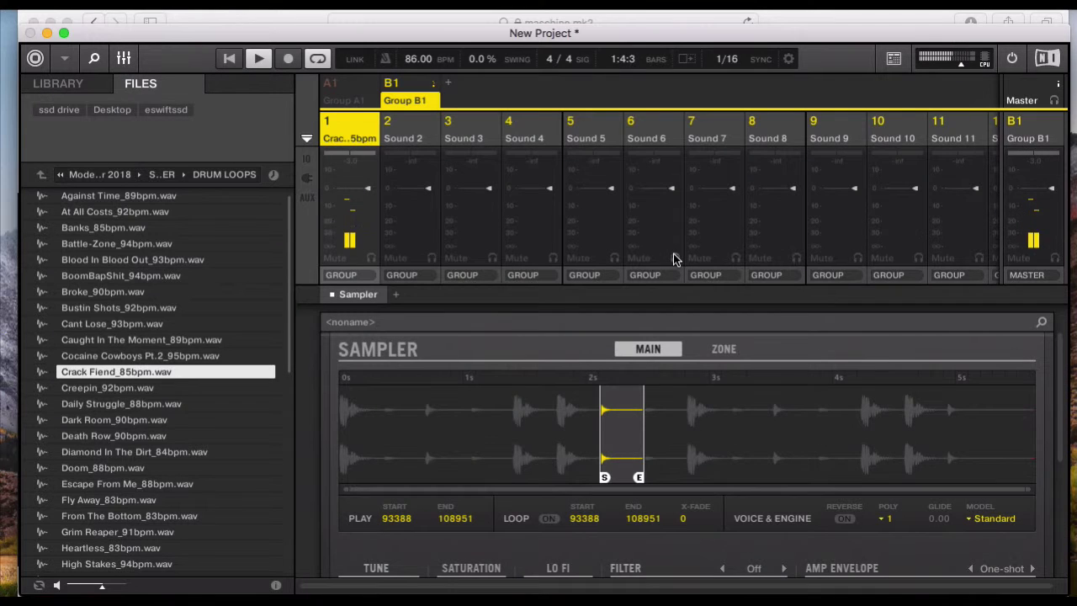
{"action": "scroll", "coordinate": [686, 454], "scroll_direction": "down", "scroll_amount": 4}
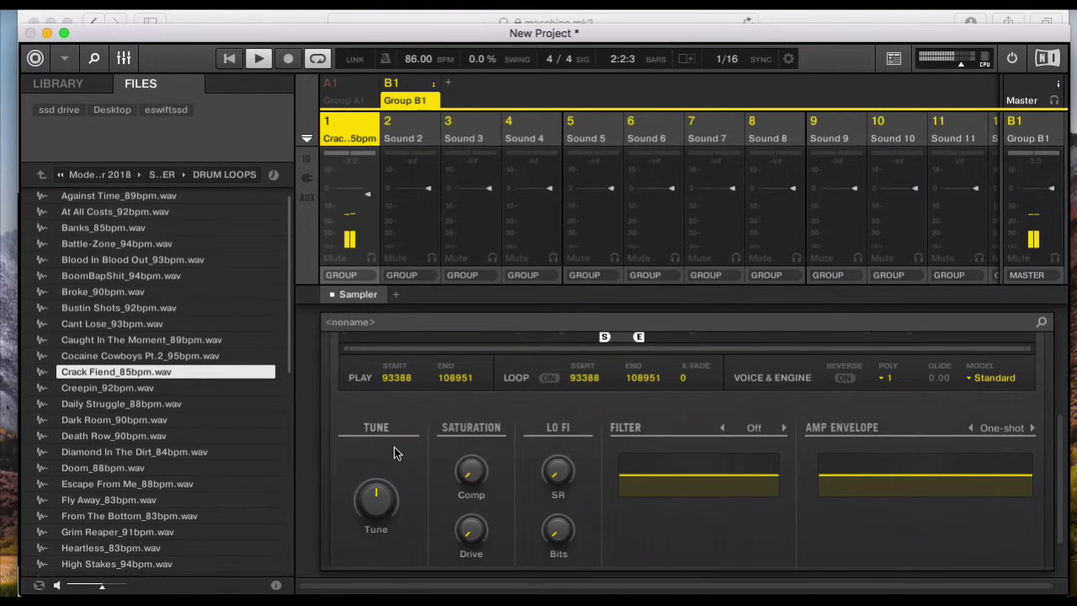
Step: Set the Sampler's Tune slightly above center and add a small amount of saturation Drive during playback
{"action": "mouse_move", "coordinate": [378, 501]}
{"action": "left_mouse_down"}
{"action": "mouse_move", "coordinate": [377, 478]}
{"action": "mouse_move", "coordinate": [377, 515]}
{"action": "left_mouse_up"}
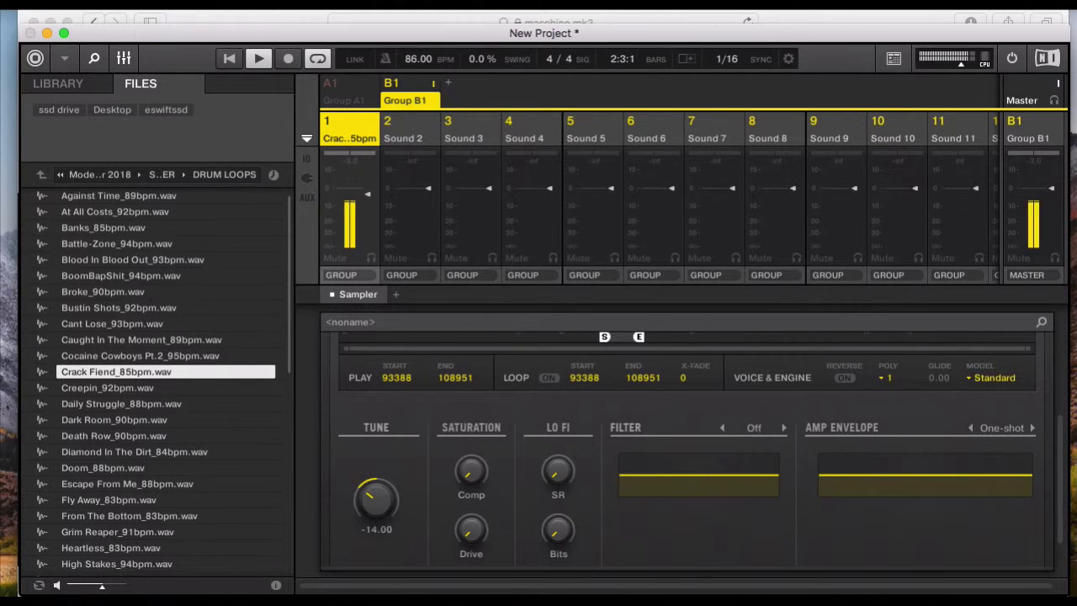
{"action": "left_click_drag", "start_coordinate": [376, 499], "coordinate": [376, 496]}
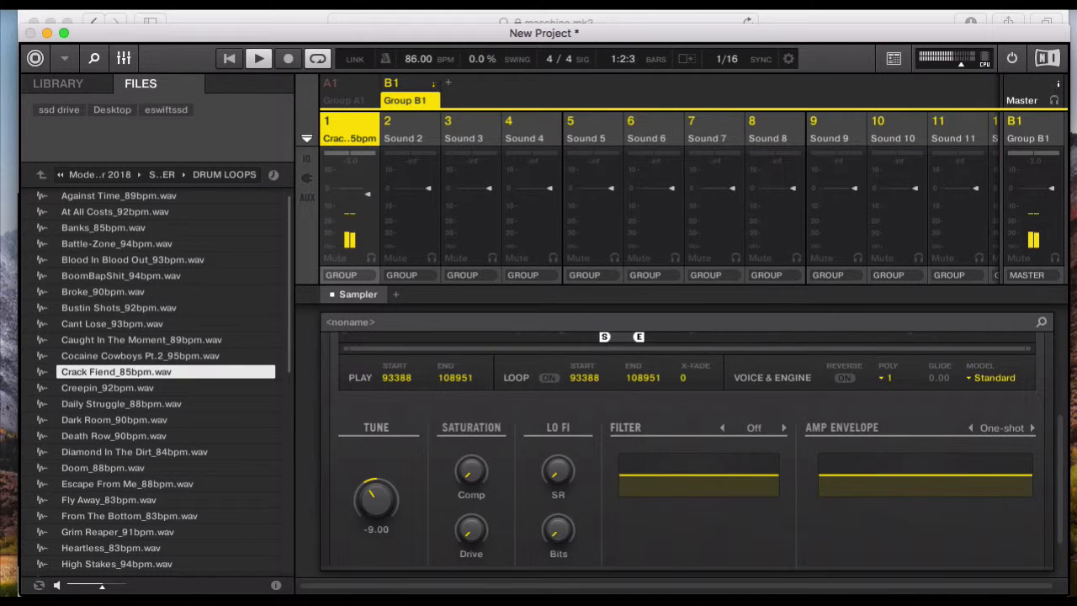
{"action": "left_click_drag", "start_coordinate": [376, 500], "coordinate": [376, 494]}
{"action": "mouse_move", "coordinate": [469, 526]}
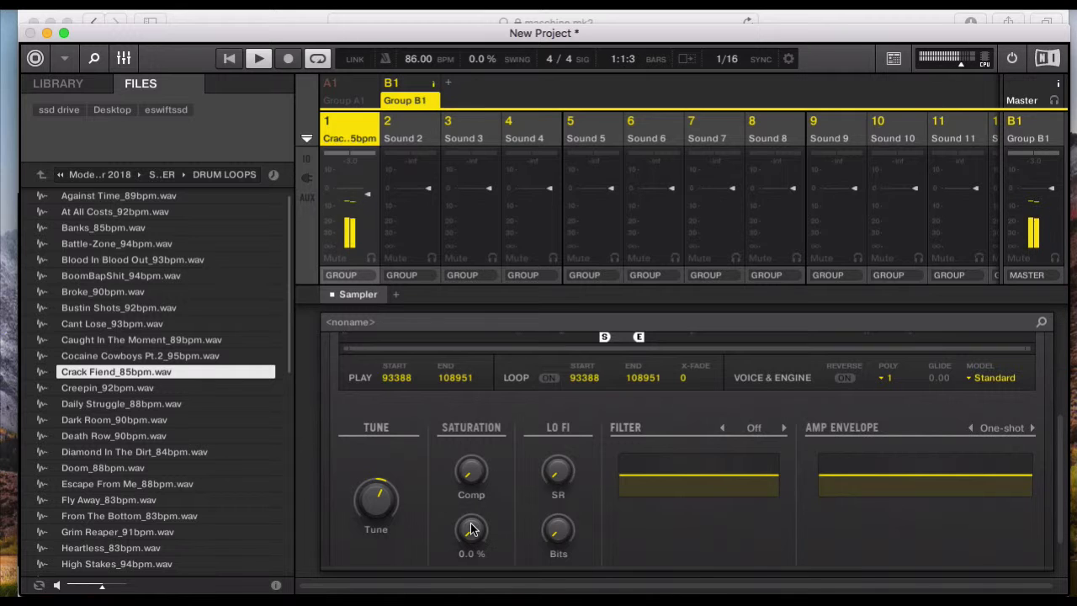
{"action": "left_click_drag", "start_coordinate": [470, 528], "coordinate": [469, 523]}
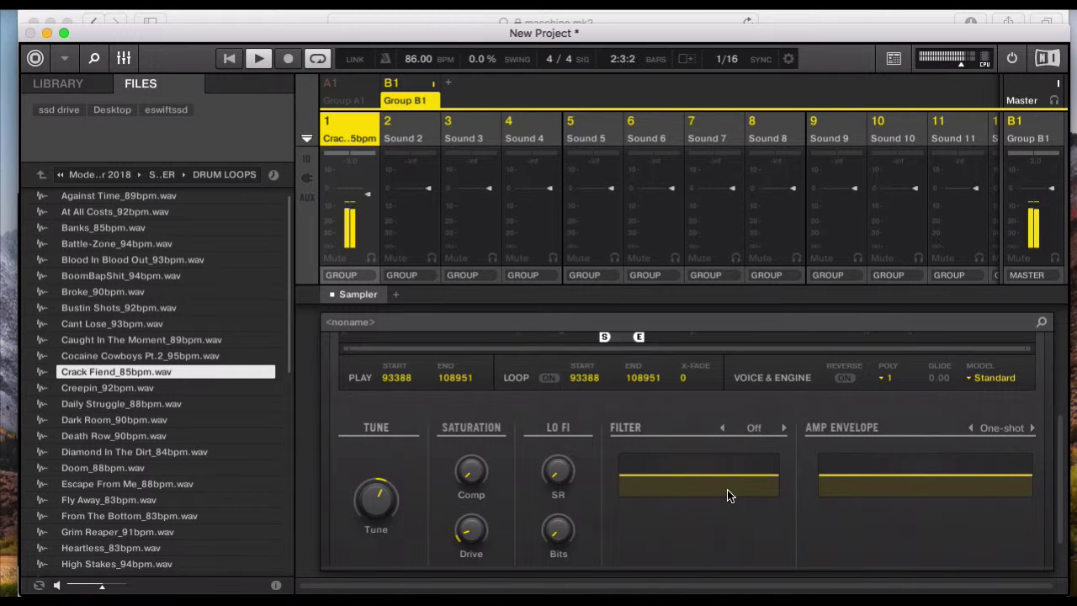
Step: Try the LP2 filter on the Crack Fiend Sampler with a slight cutoff adjustment, and switch the filter back to Off
{"action": "left_click", "coordinate": [782, 427]}
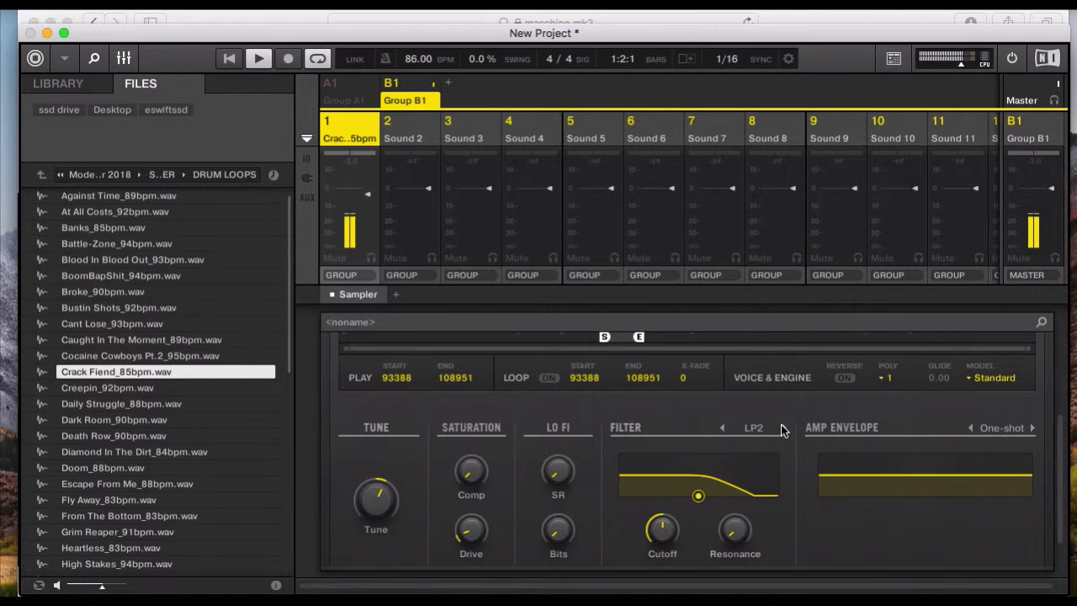
{"action": "mouse_move", "coordinate": [698, 496]}
{"action": "left_mouse_down"}
{"action": "mouse_move", "coordinate": [758, 496]}
{"action": "mouse_move", "coordinate": [704, 495]}
{"action": "left_mouse_up"}
{"action": "left_click", "coordinate": [722, 428]}
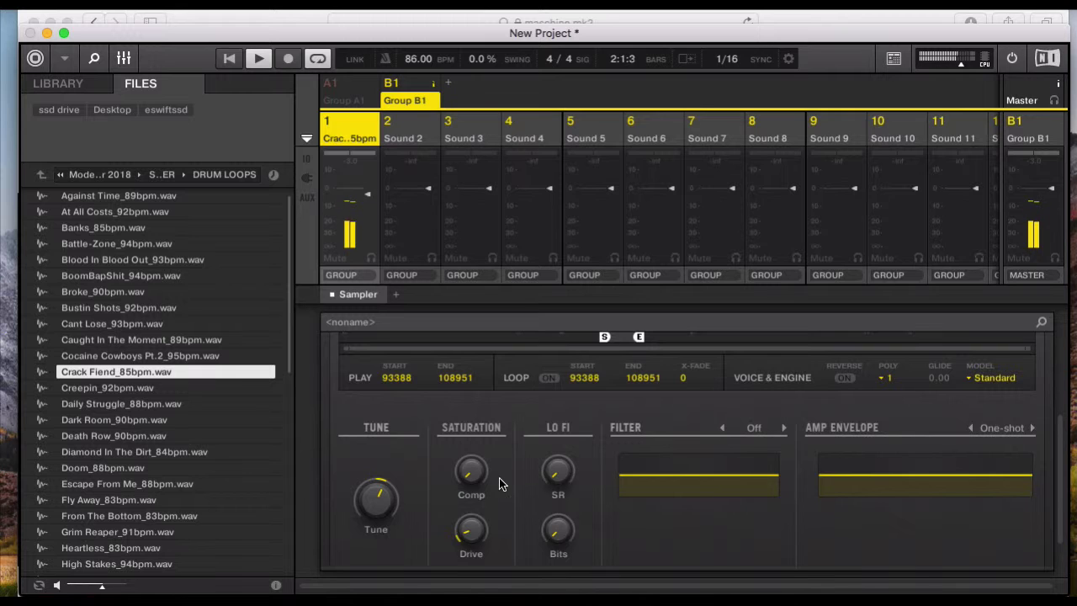
Step: Reset the Crack Fiend Sampler's saturation Drive to 0.0 % in the mixer and return to the arrangement view
{"action": "left_click", "coordinate": [123, 58]}
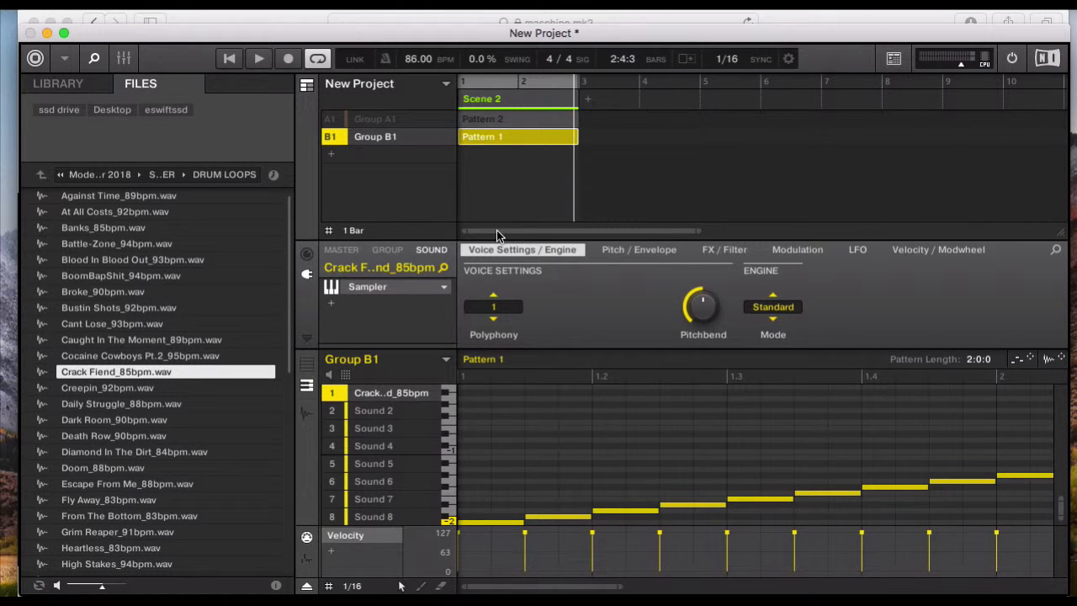
{"action": "left_click", "coordinate": [123, 59]}
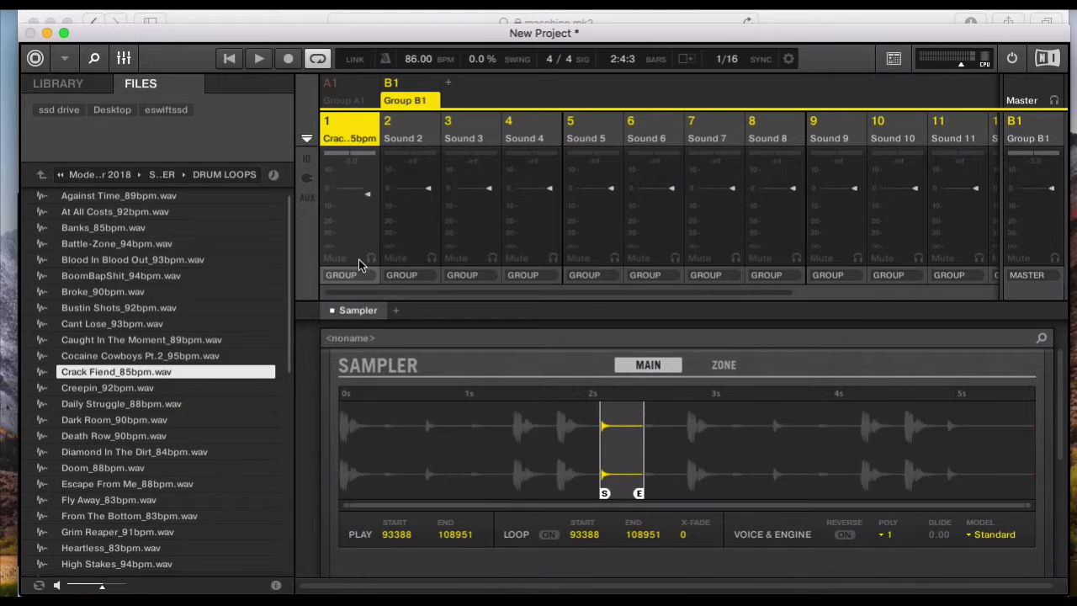
{"action": "left_click_drag", "start_coordinate": [1059, 401], "coordinate": [1058, 497]}
{"action": "left_click_drag", "start_coordinate": [464, 510], "coordinate": [464, 517]}
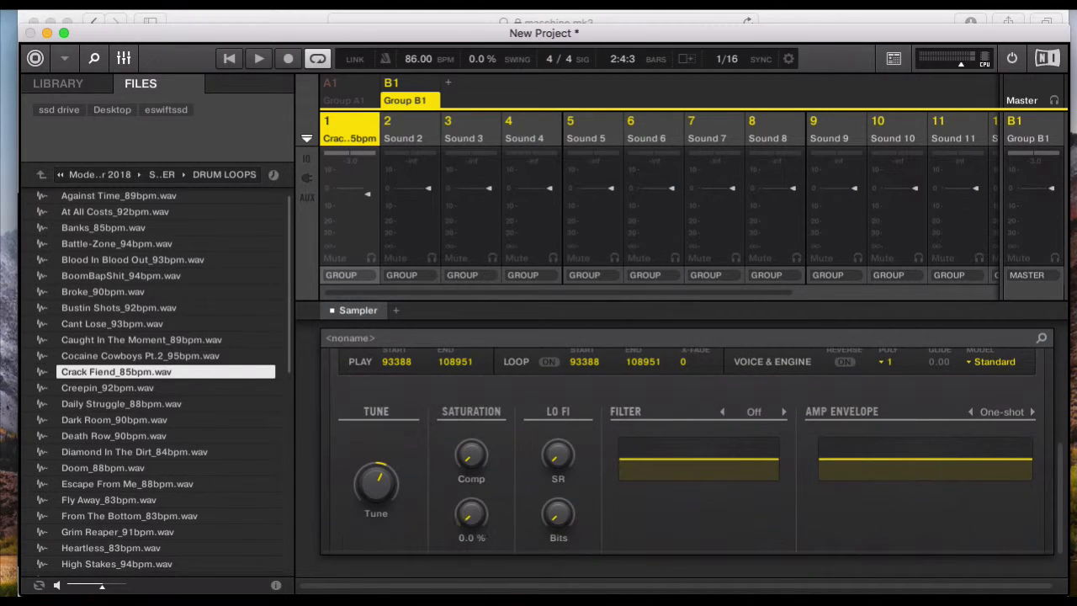
{"action": "left_click", "coordinate": [123, 58]}
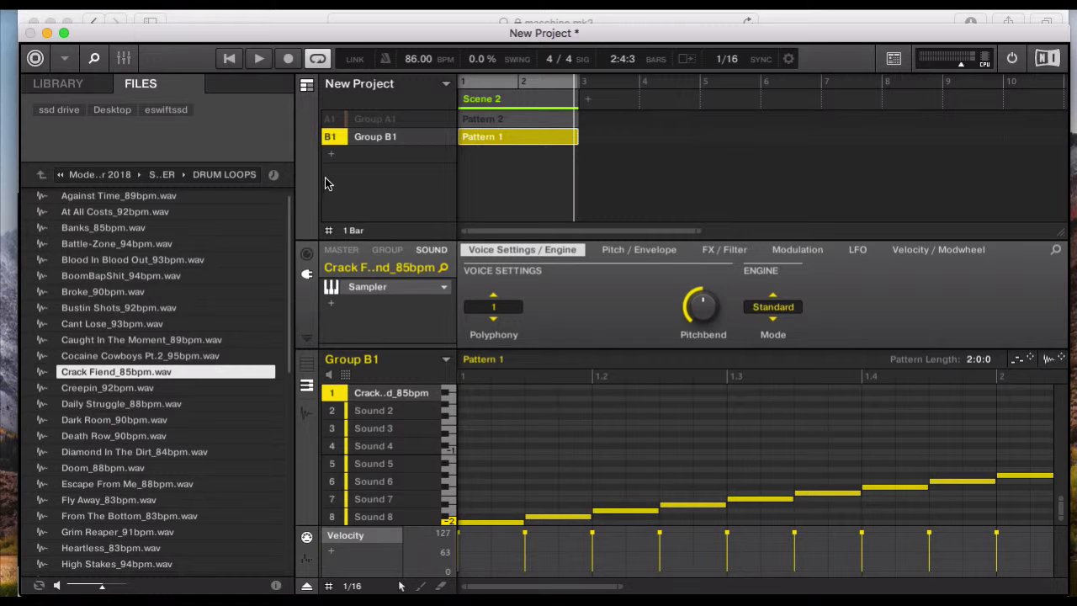
Step: Add a new group C1 and open the WAV folder inside DOPE SAMPLES VOL.1 in the file browser
{"action": "left_click", "coordinate": [332, 156]}
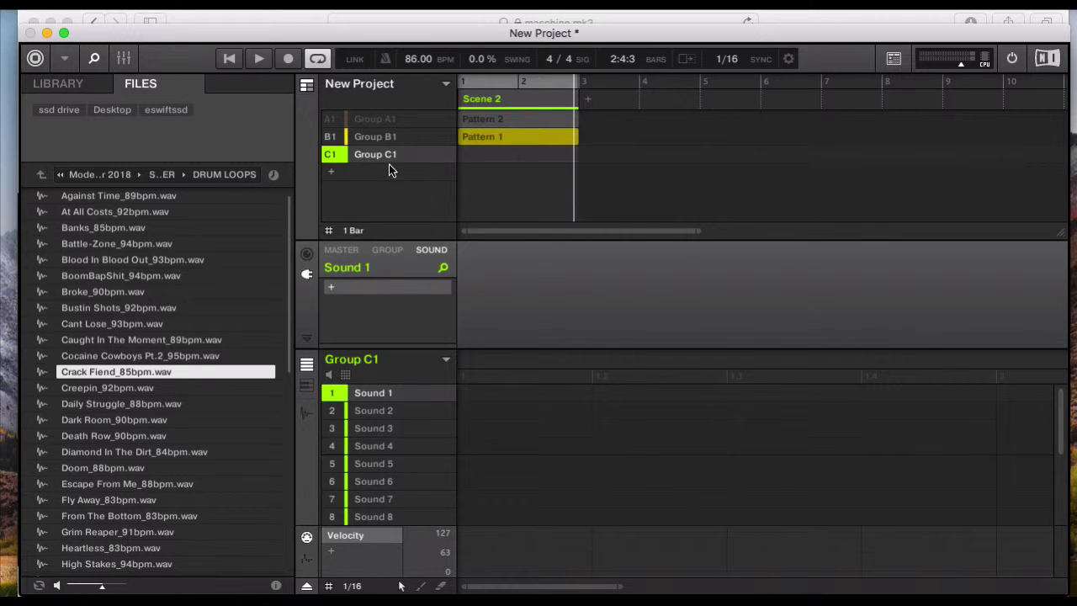
{"action": "left_click", "coordinate": [42, 173]}
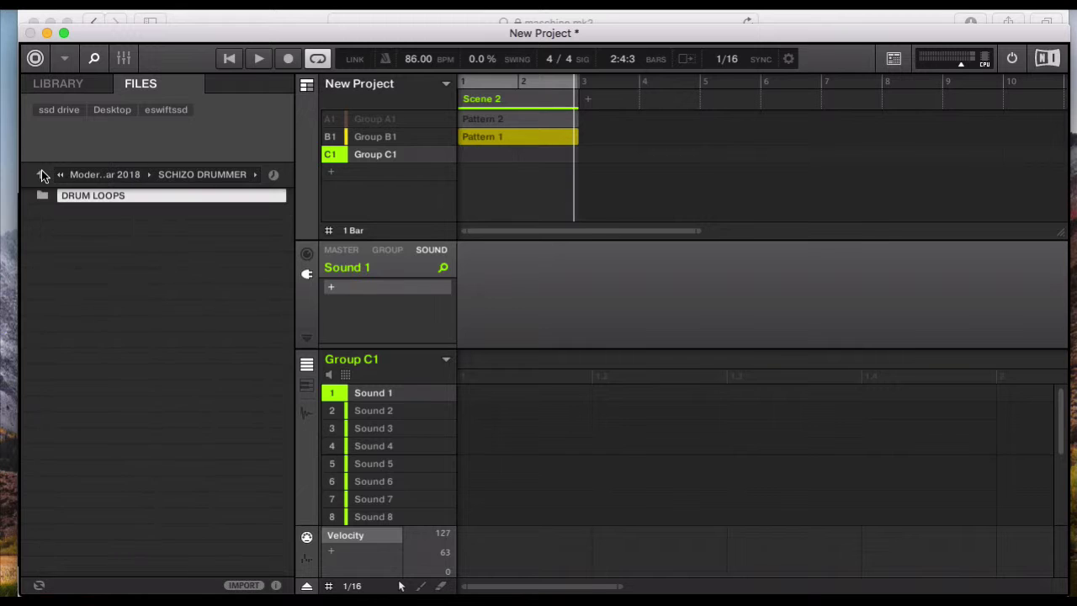
{"action": "left_click", "coordinate": [42, 173]}
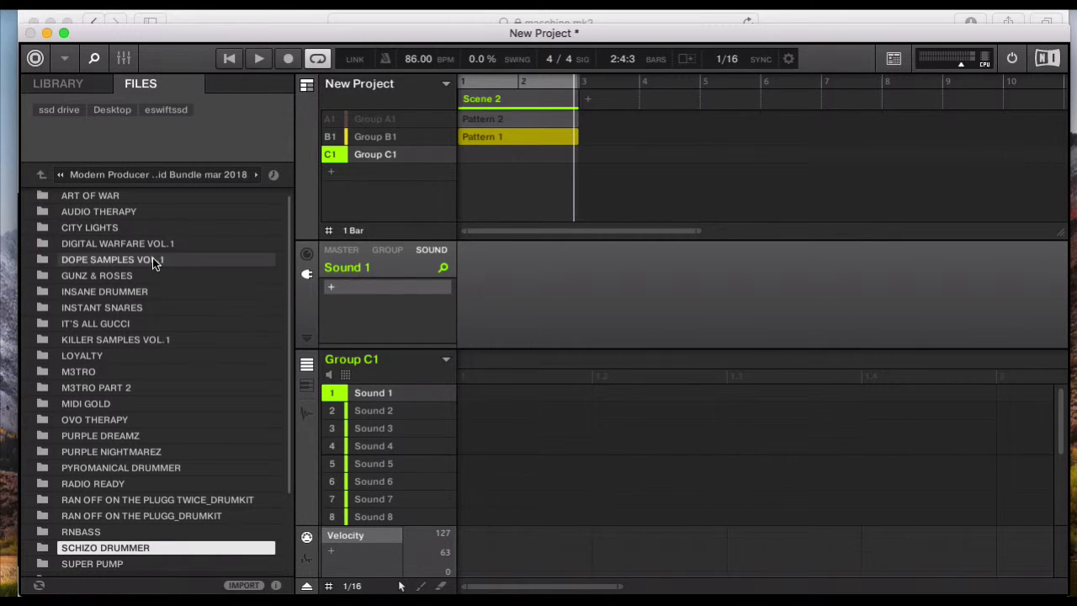
{"action": "double_click", "coordinate": [103, 258]}
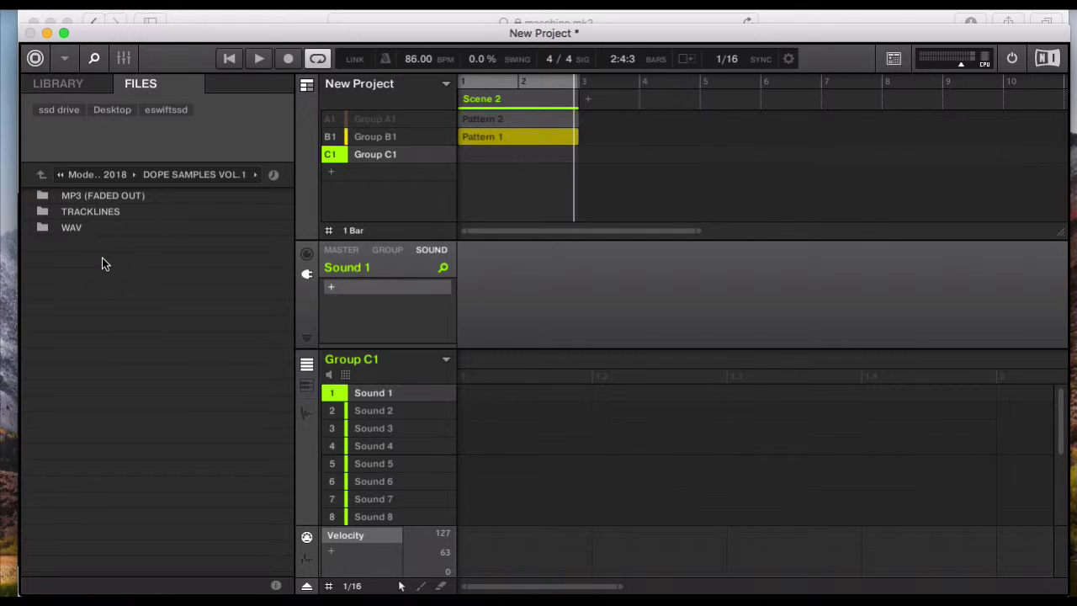
{"action": "double_click", "coordinate": [71, 228]}
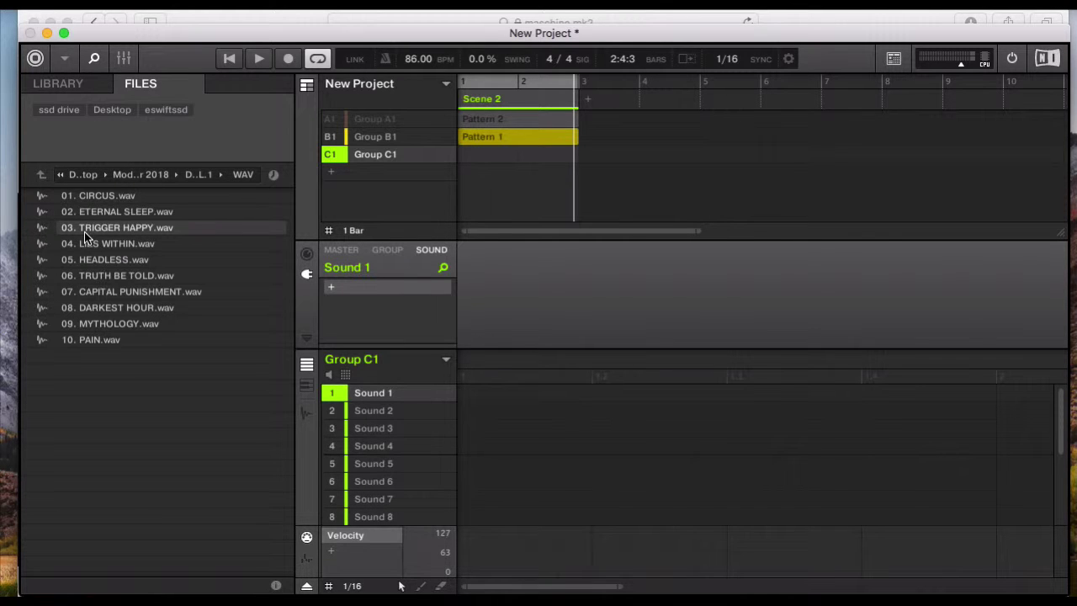
Step: Audition the samples from 05. HEADLESS.wav onward and load 07. CAPITAL PUNISHMENT.wav into Sound 1 of Group C1
{"action": "left_click", "coordinate": [118, 259]}
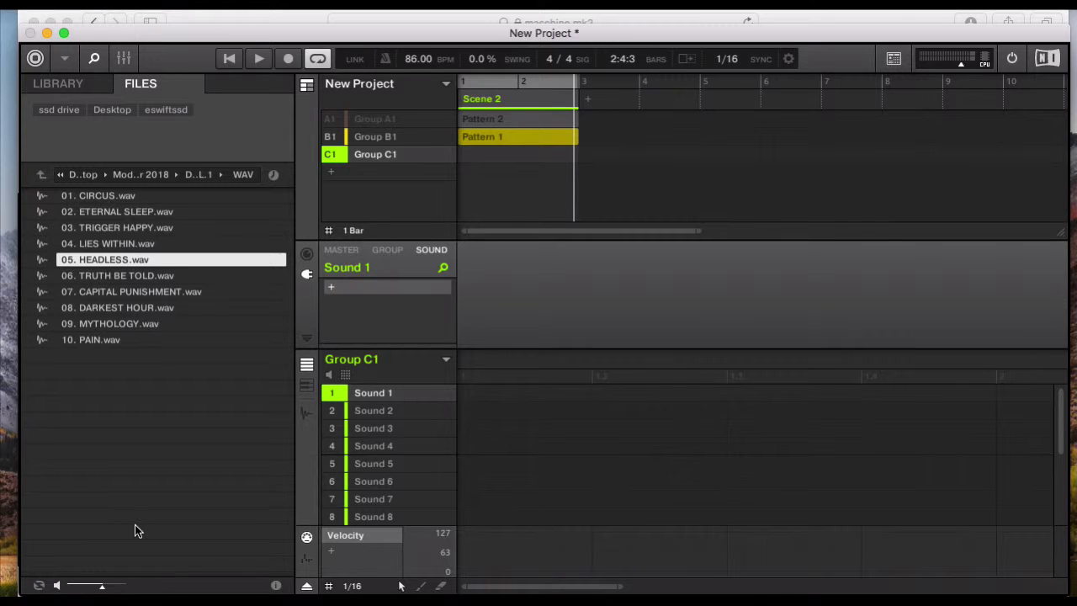
{"action": "key", "text": "Down"}
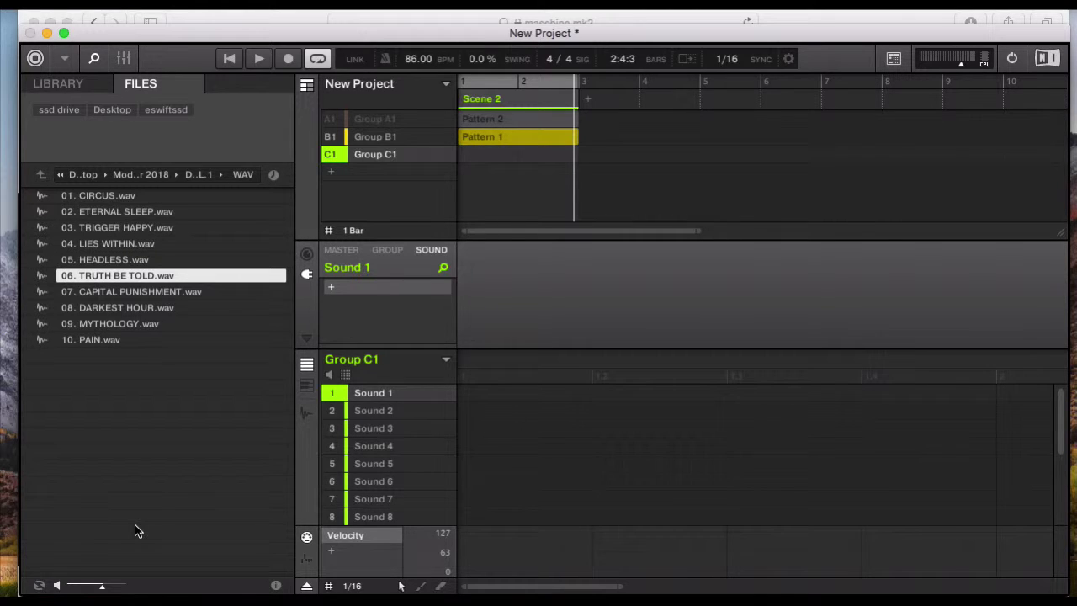
{"action": "key", "text": "Down"}
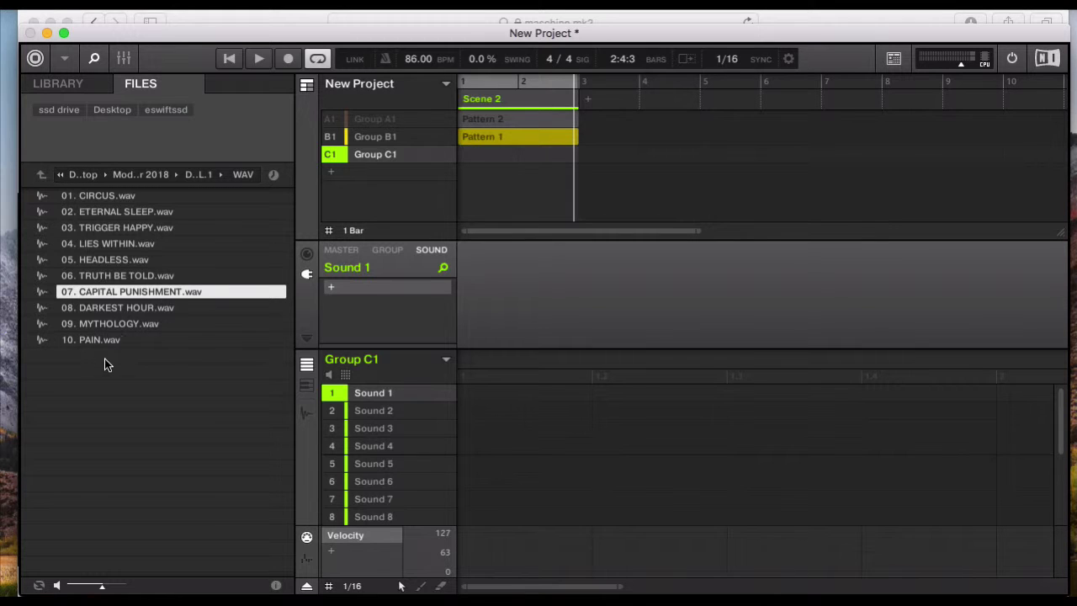
{"action": "double_click", "coordinate": [109, 291]}
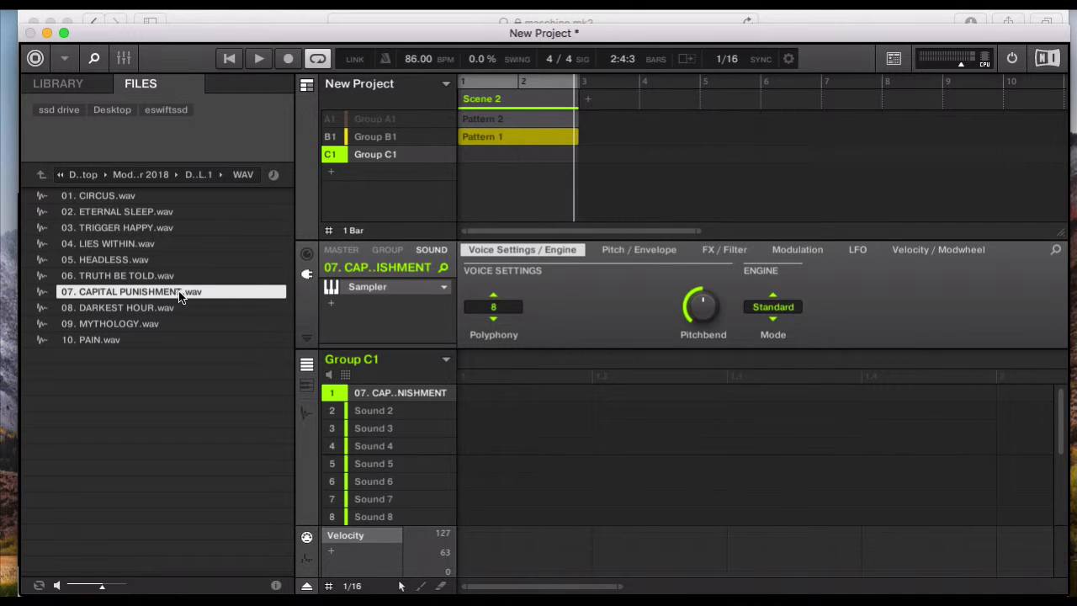
Step: Show the Capital Punishment sample's waveform for editing and mute Group B1
{"action": "mouse_move", "coordinate": [376, 385]}
{"action": "left_click", "coordinate": [305, 410]}
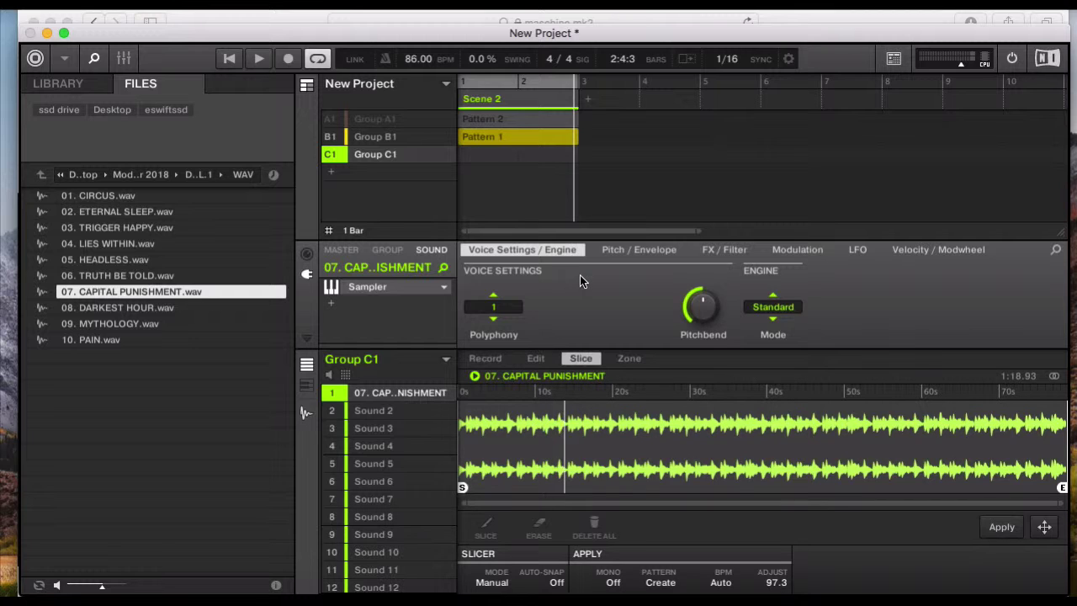
{"action": "left_click", "coordinate": [329, 139]}
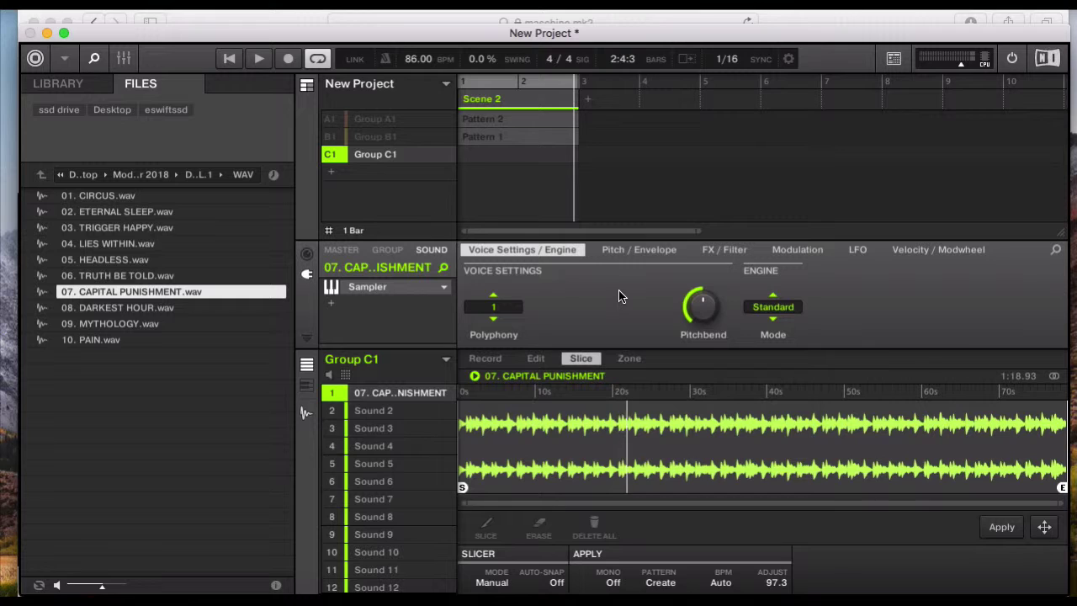
{"action": "left_click", "coordinate": [535, 357]}
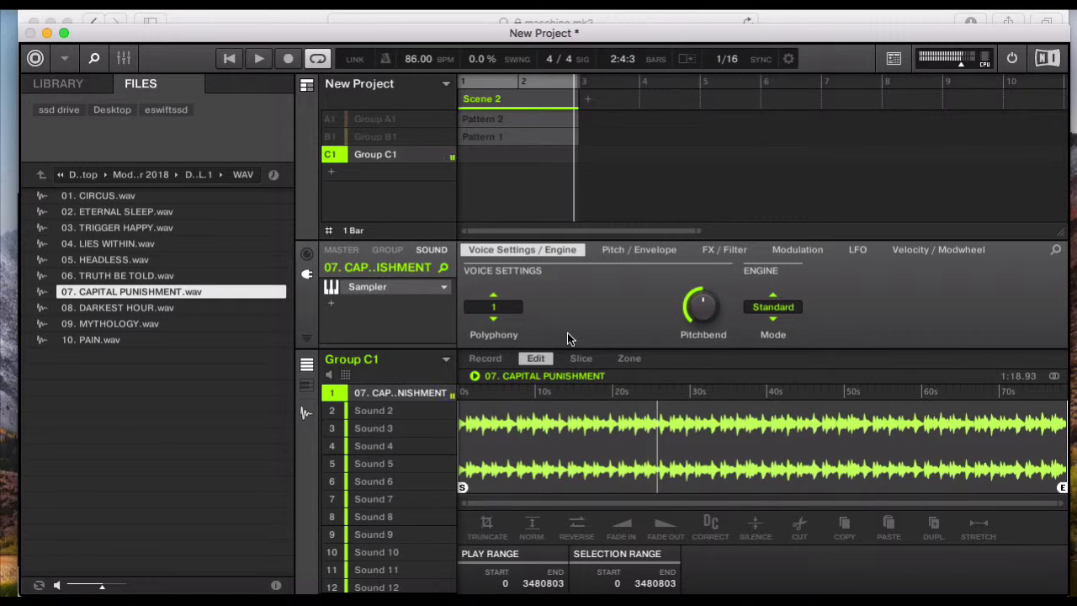
{"action": "key", "text": "space"}
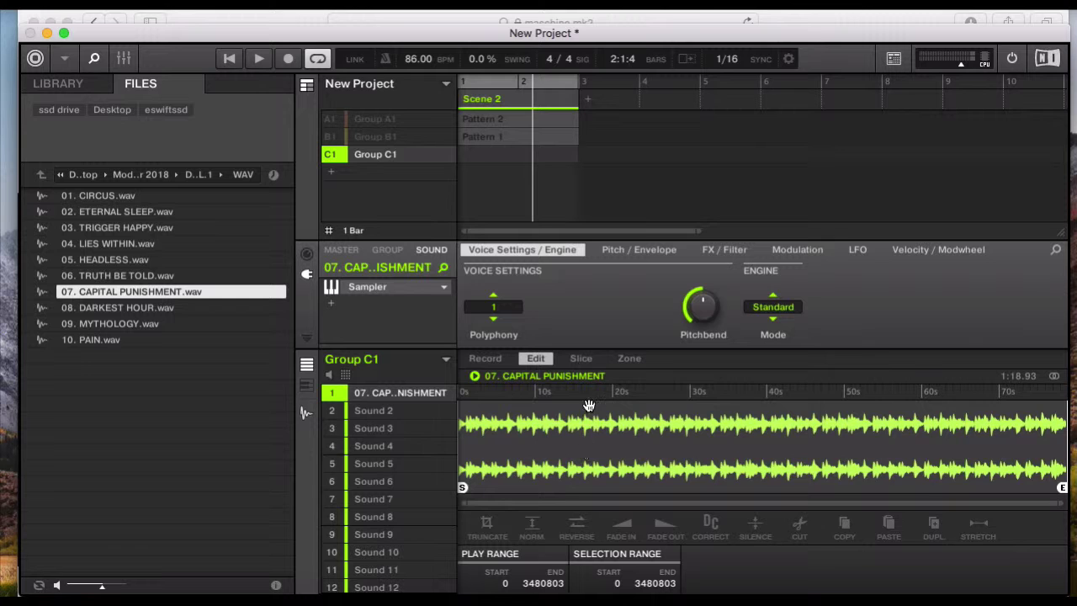
Step: Show the Capital Punishment Sampler's Pitch / Envelope settings and try a different Tune while the sample plays
{"action": "left_click", "coordinate": [619, 251]}
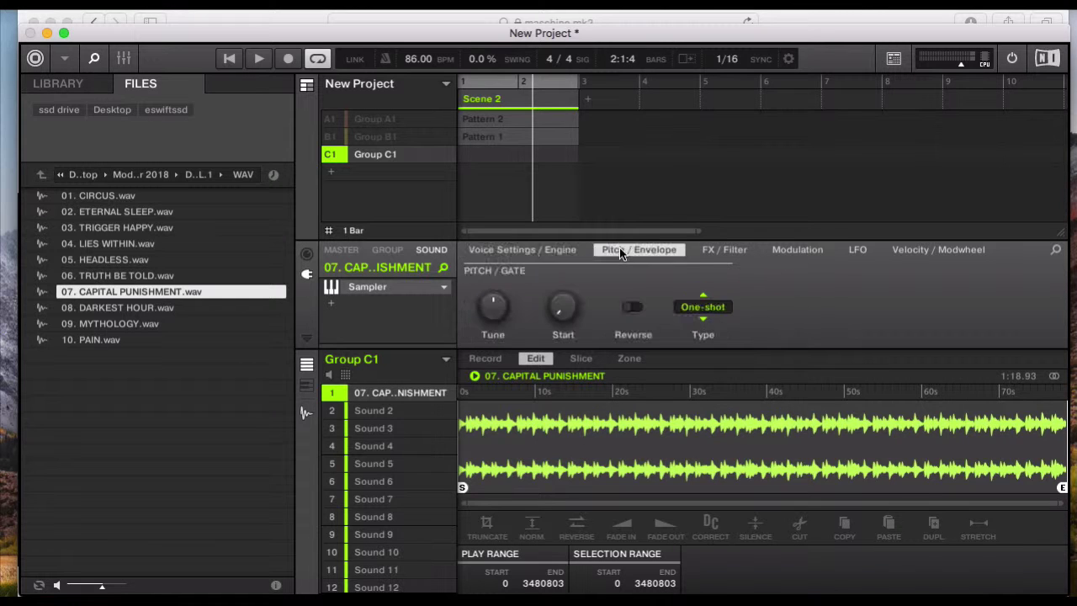
{"action": "mouse_move", "coordinate": [493, 309]}
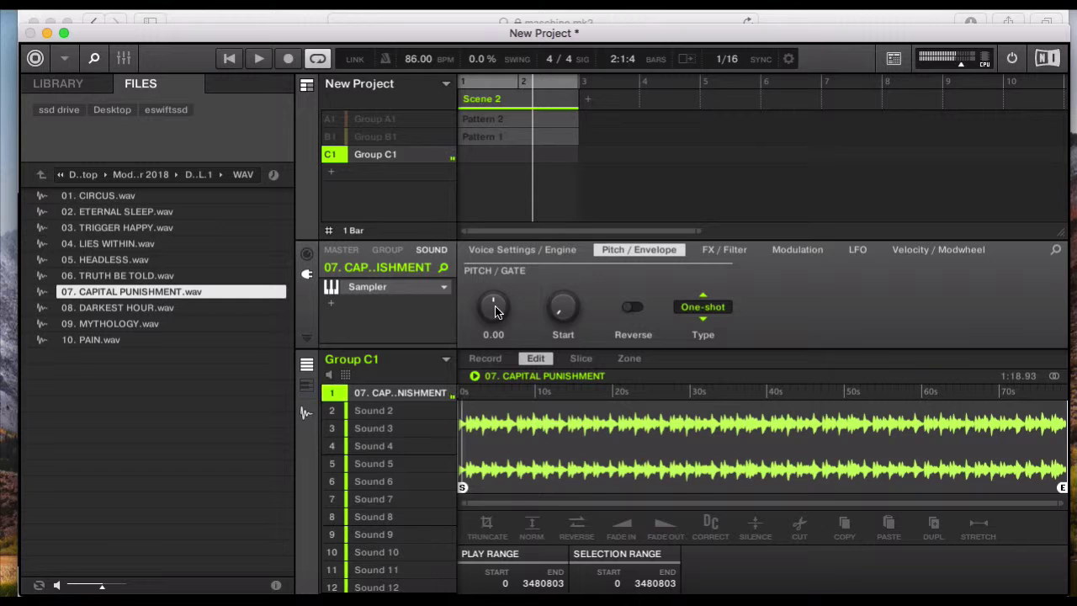
{"action": "mouse_move", "coordinate": [497, 312]}
{"action": "left_mouse_down"}
{"action": "mouse_move", "coordinate": [496, 290]}
{"action": "mouse_move", "coordinate": [496, 328]}
{"action": "mouse_move", "coordinate": [496, 298]}
{"action": "left_mouse_up"}
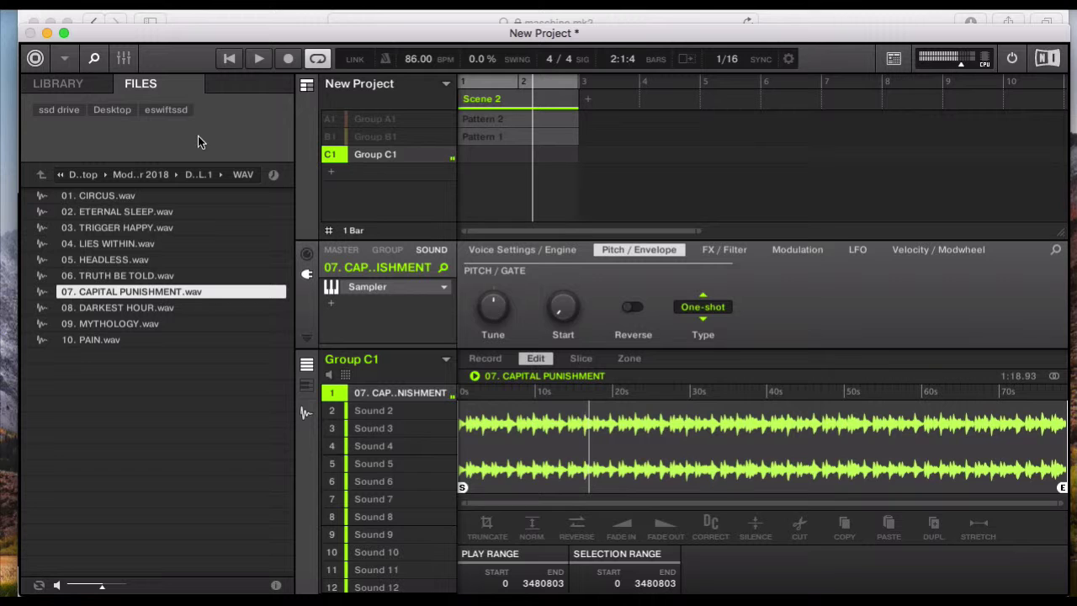
Step: Lower the Capital Punishment sound's channel level in the mixer and set the project tempo to 89.00 BPM
{"action": "left_click", "coordinate": [124, 57]}
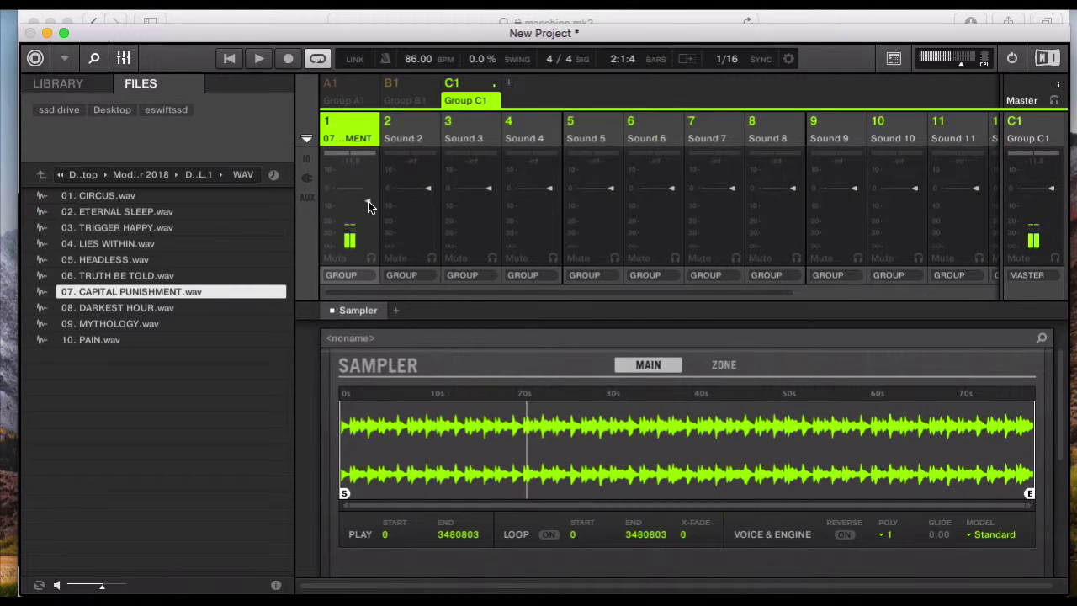
{"action": "left_click", "coordinate": [128, 59]}
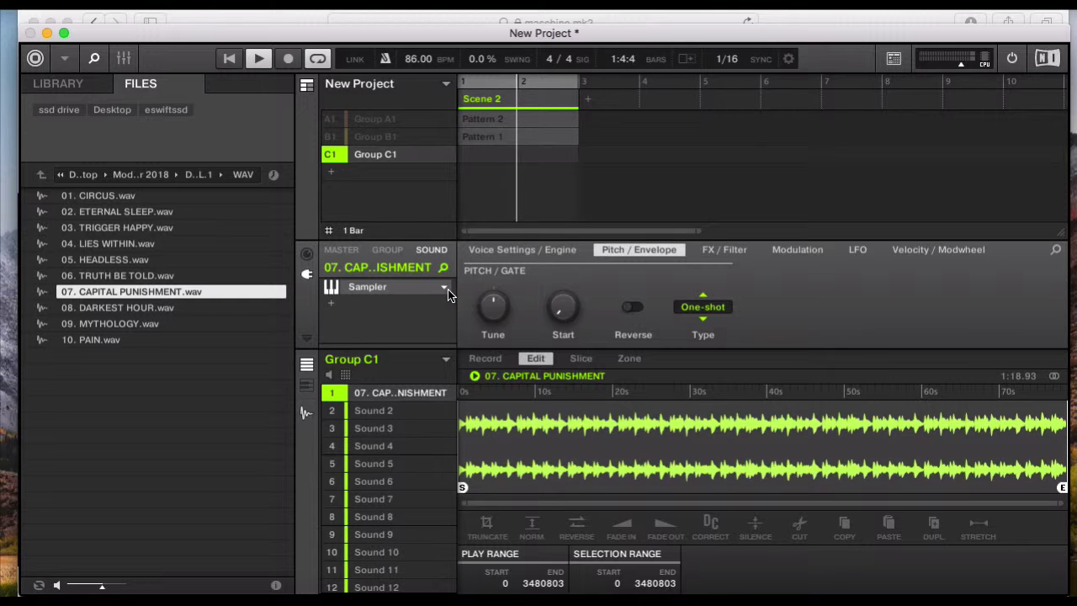
{"action": "key", "text": "space"}
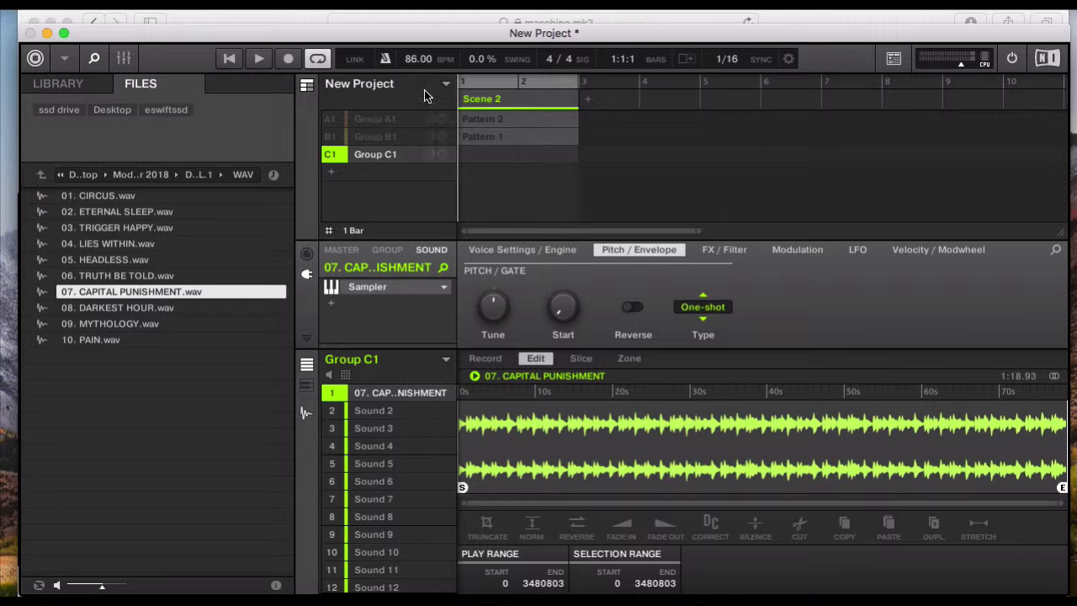
{"action": "left_click_drag", "start_coordinate": [409, 59], "coordinate": [410, 50]}
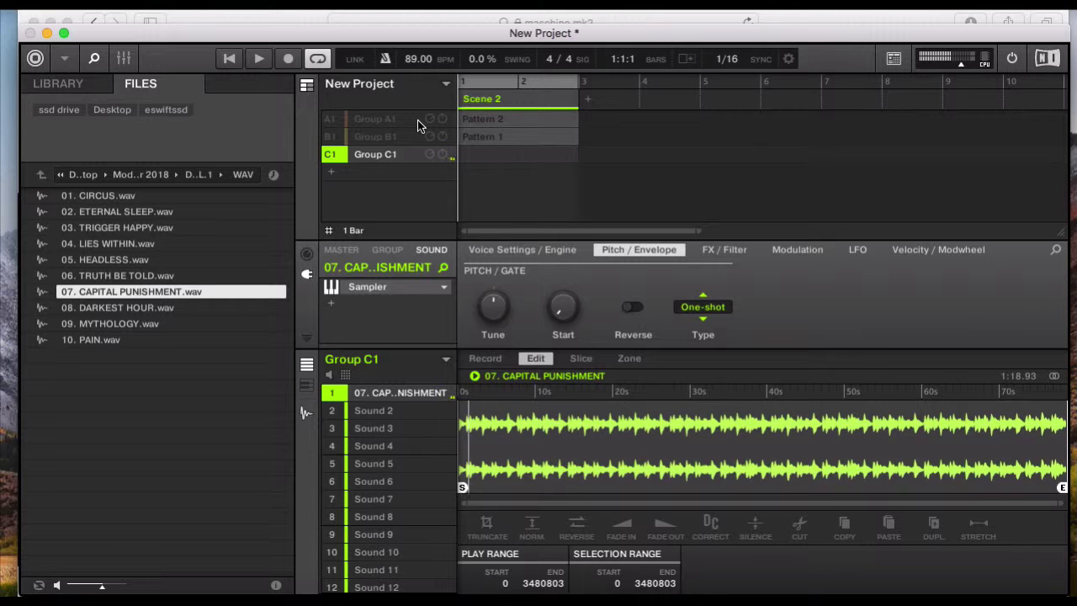
Step: Raise the Capital Punishment sample's Tune to about 3.00 while it plays
{"action": "mouse_move", "coordinate": [496, 314]}
{"action": "left_mouse_down"}
{"action": "mouse_move", "coordinate": [496, 277]}
{"action": "mouse_move", "coordinate": [496, 307]}
{"action": "left_mouse_up"}
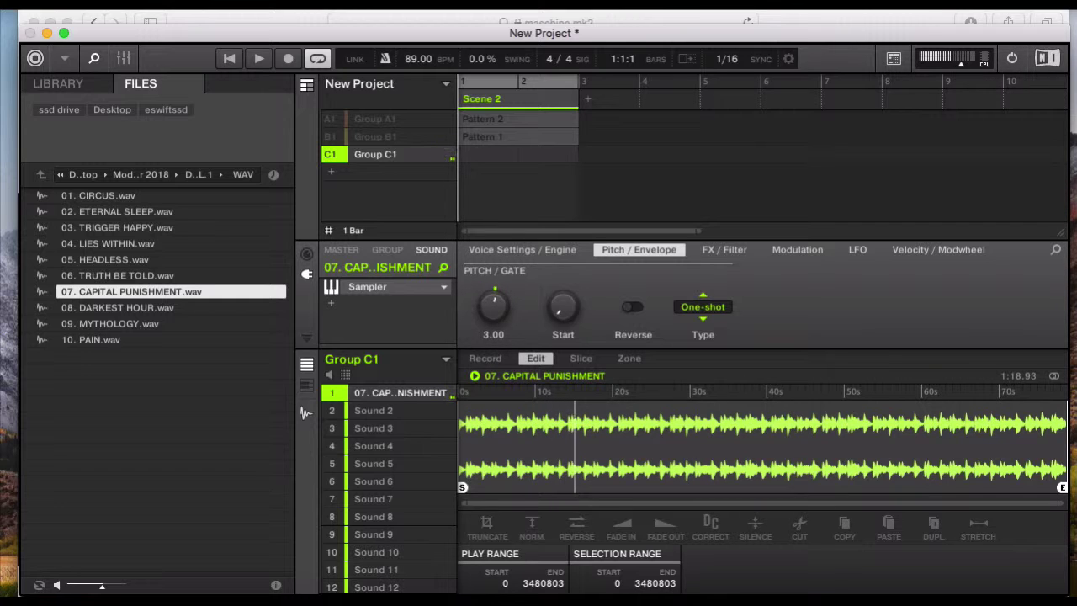
{"action": "left_click_drag", "start_coordinate": [496, 306], "coordinate": [496, 311]}
{"action": "left_click_drag", "start_coordinate": [496, 305], "coordinate": [495, 305]}
Step: Lower the project tempo to 87.00 BPM while checking the sample against the metronome
{"action": "key", "text": "space"}
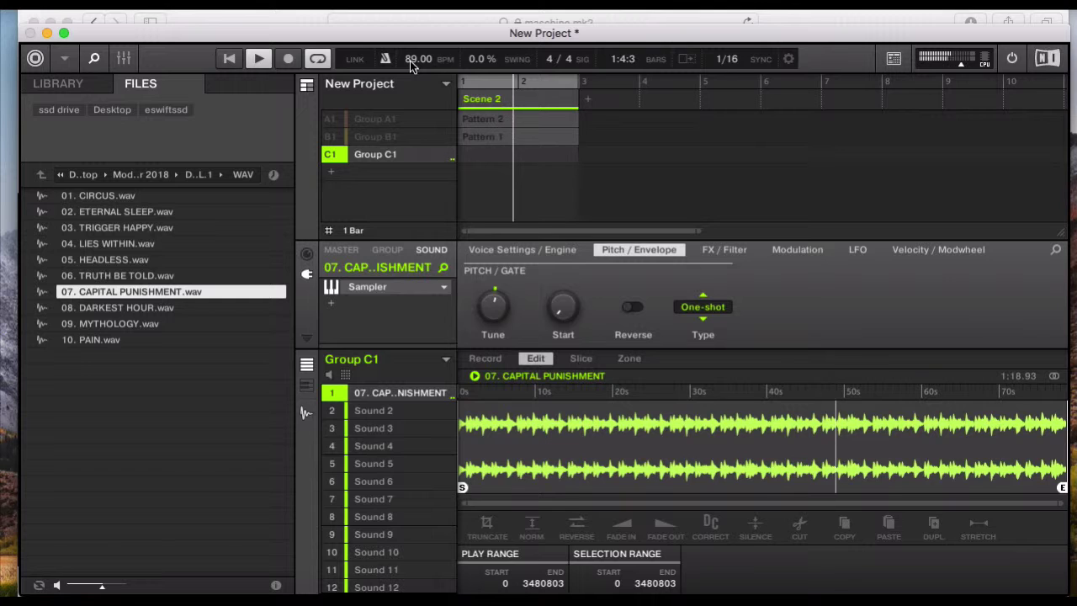
{"action": "left_click_drag", "start_coordinate": [412, 60], "coordinate": [412, 102]}
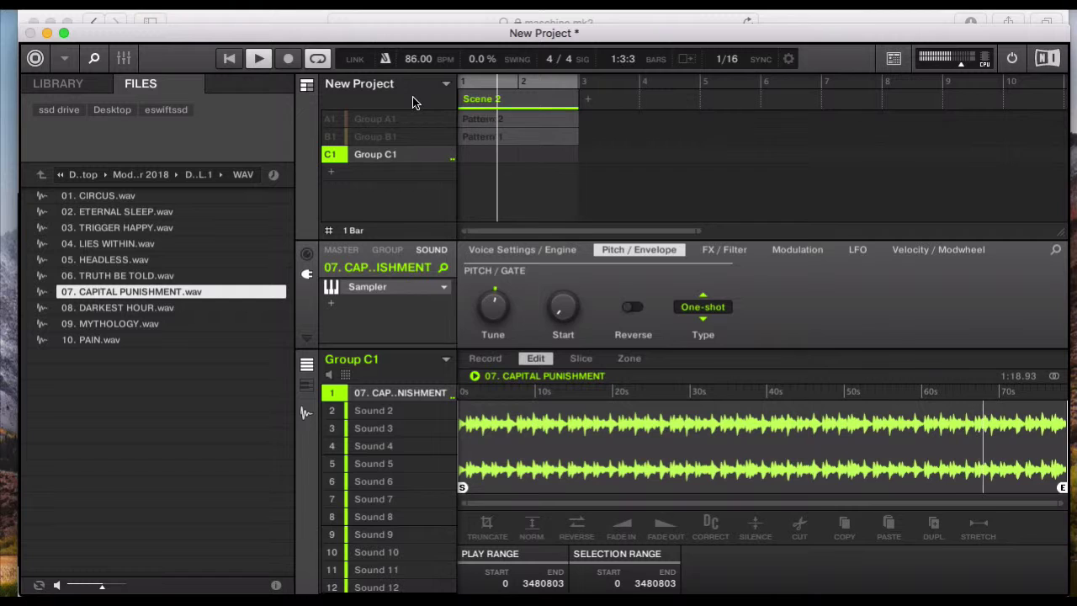
{"action": "key", "text": "space"}
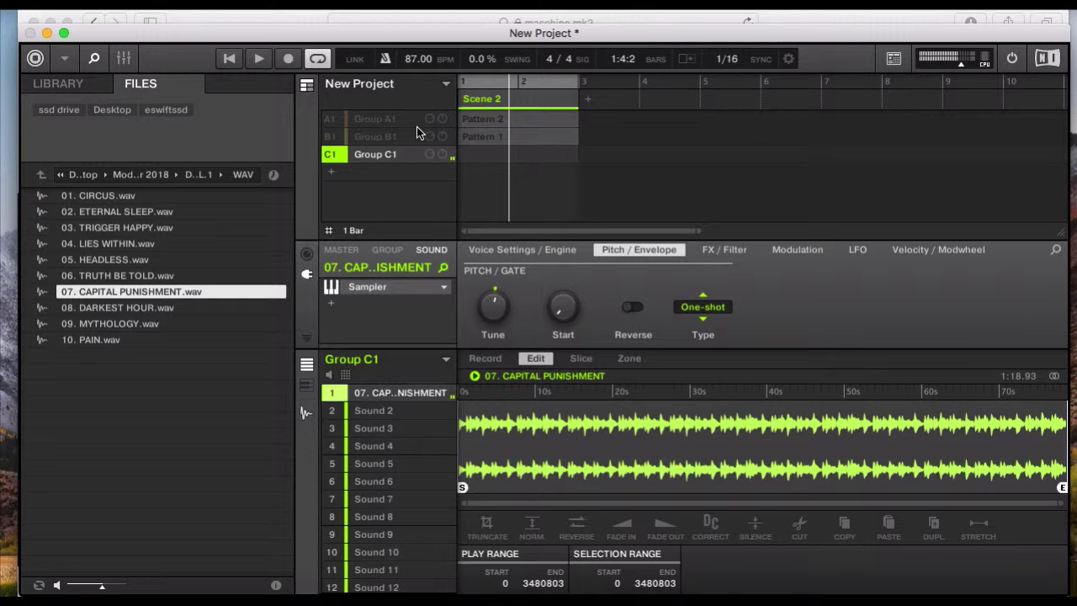
{"action": "key", "text": "space"}
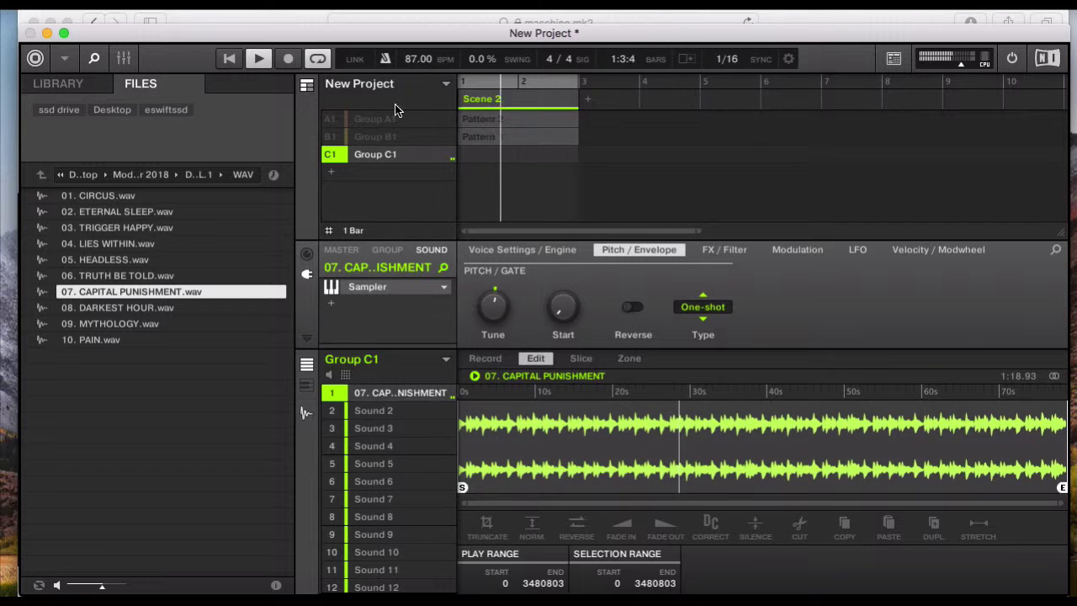
Step: Unmute Group B1 to play its drums with the sample and fine-tune the project tempo to 87.05 BPM
{"action": "left_click", "coordinate": [328, 137]}
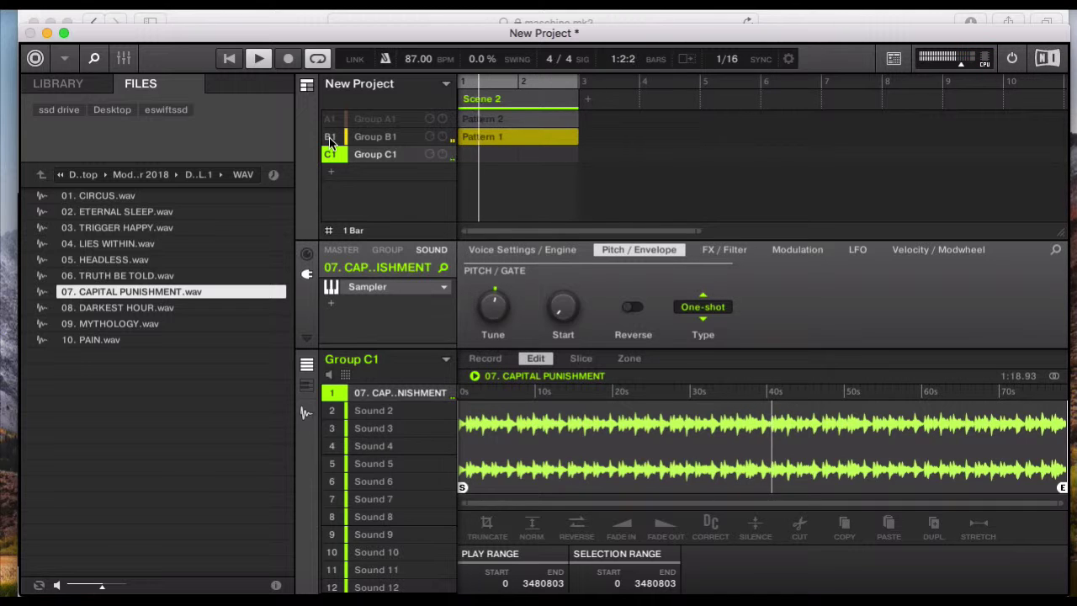
{"action": "left_click", "coordinate": [418, 58]}
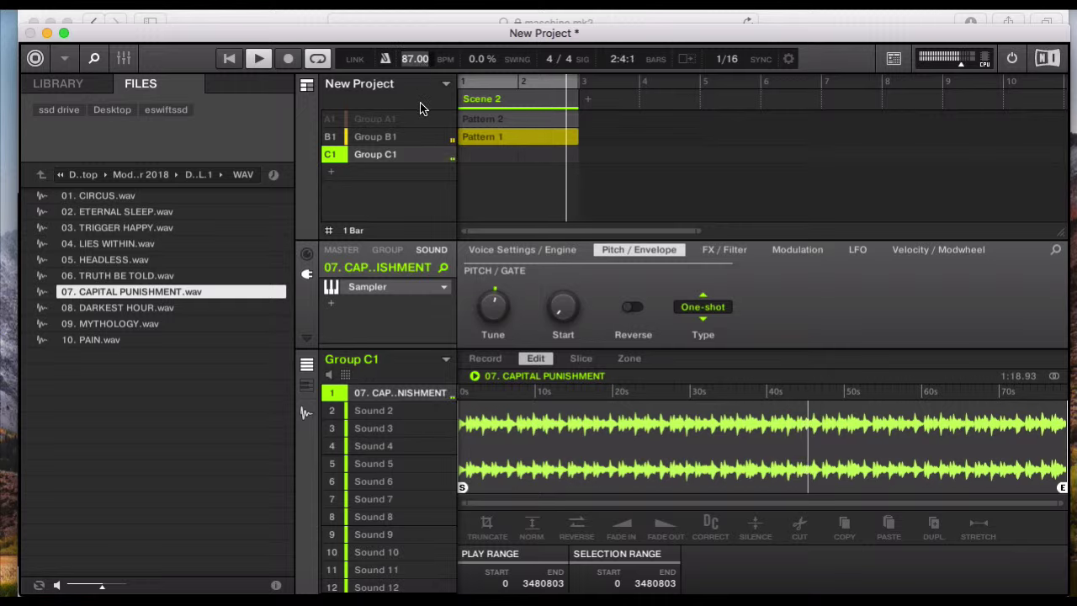
{"action": "key", "text": "Return"}
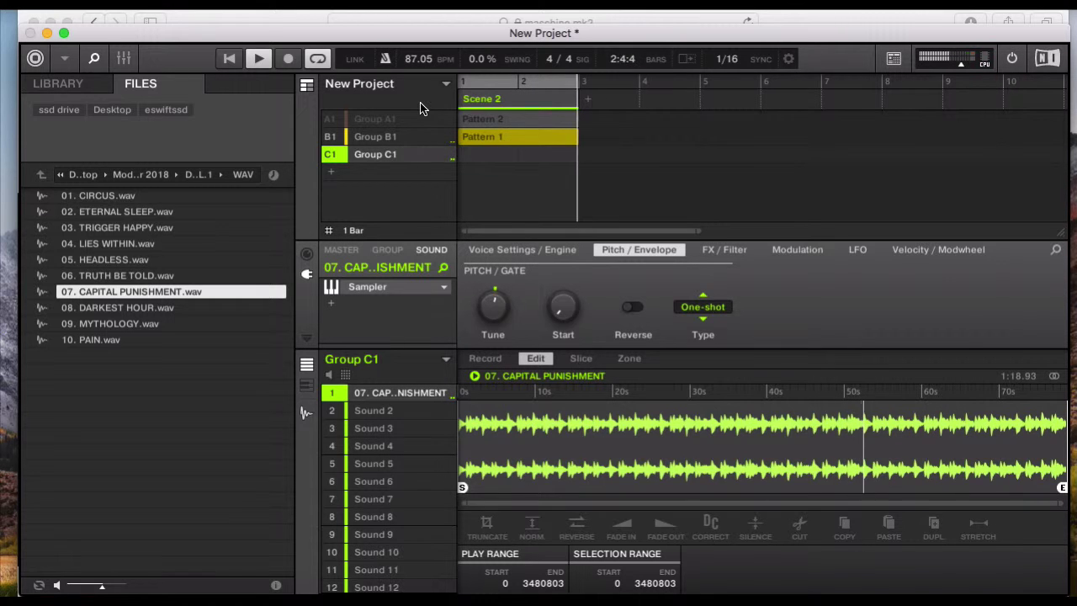
{"action": "key", "text": "space"}
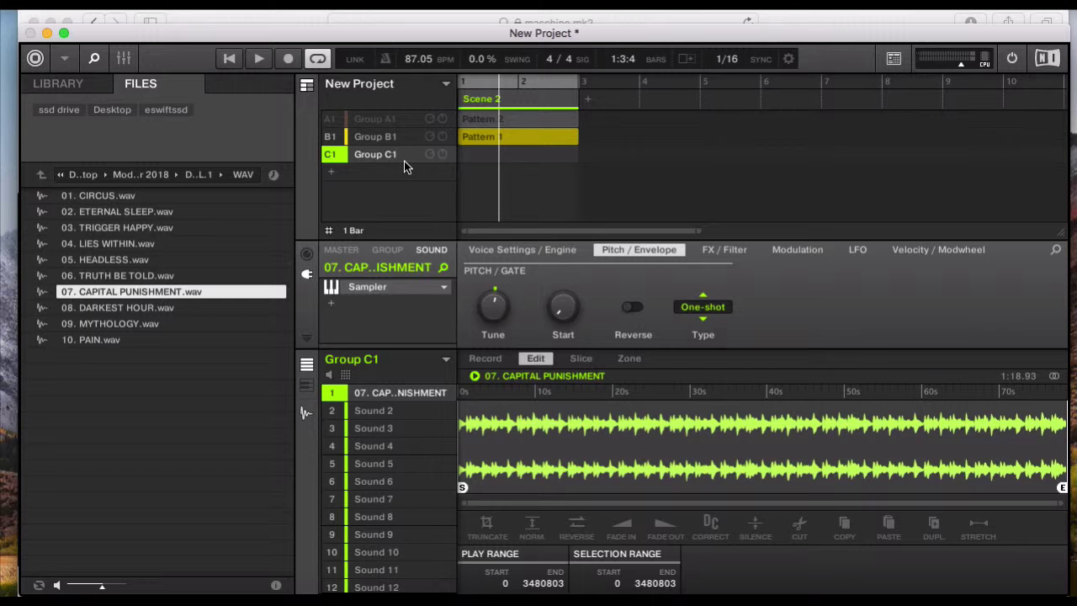
Step: Add a C3 note for the Capital Punishment sound at the start of a new 16-bar pattern in Group C1
{"action": "left_click", "coordinate": [306, 384]}
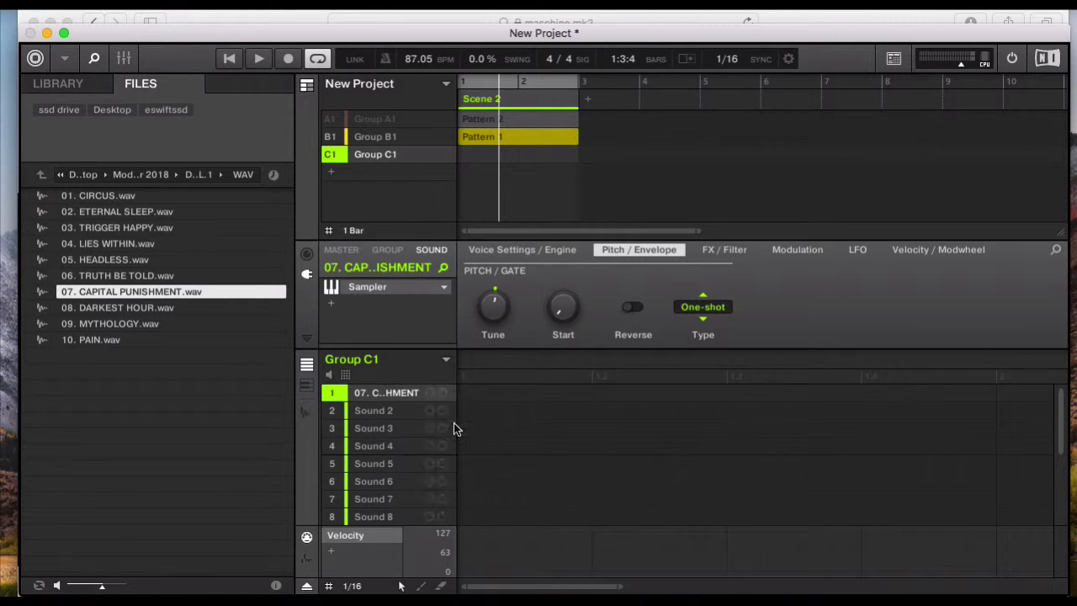
{"action": "left_click", "coordinate": [307, 385]}
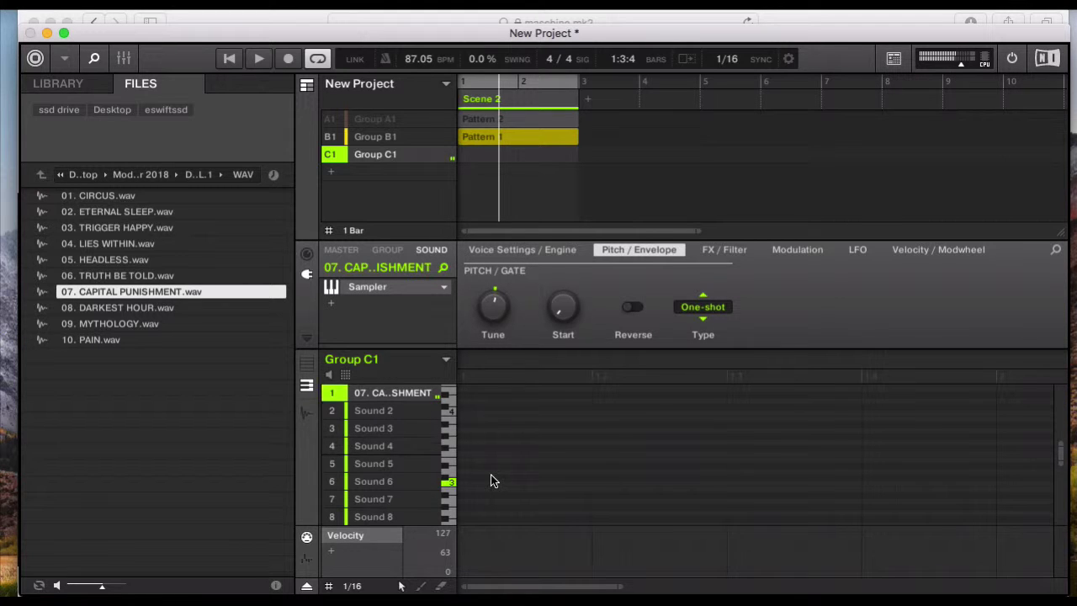
{"action": "key", "text": "space"}
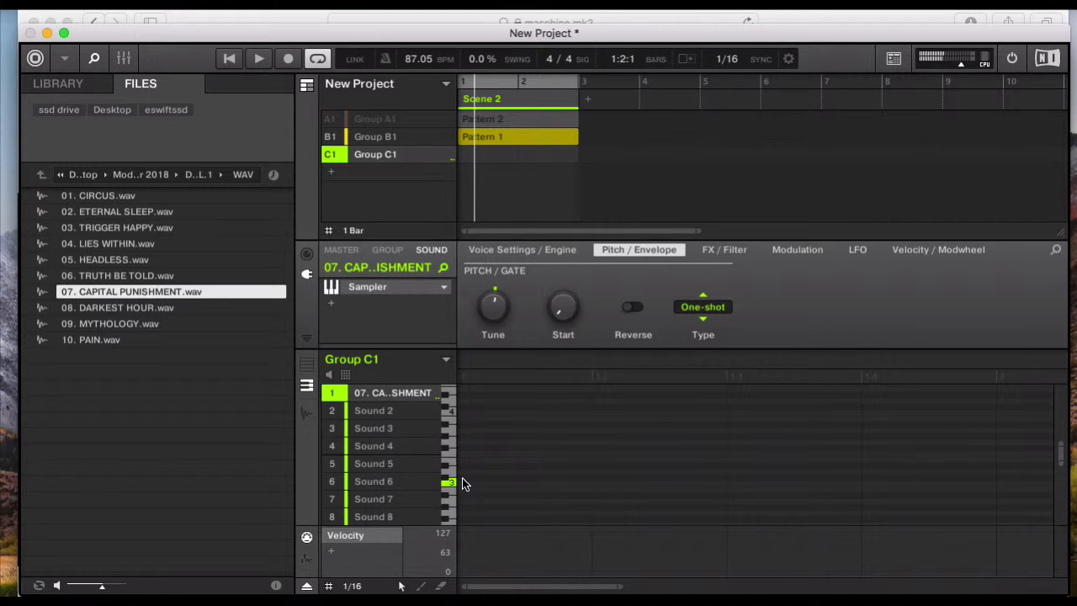
{"action": "double_click", "coordinate": [463, 484]}
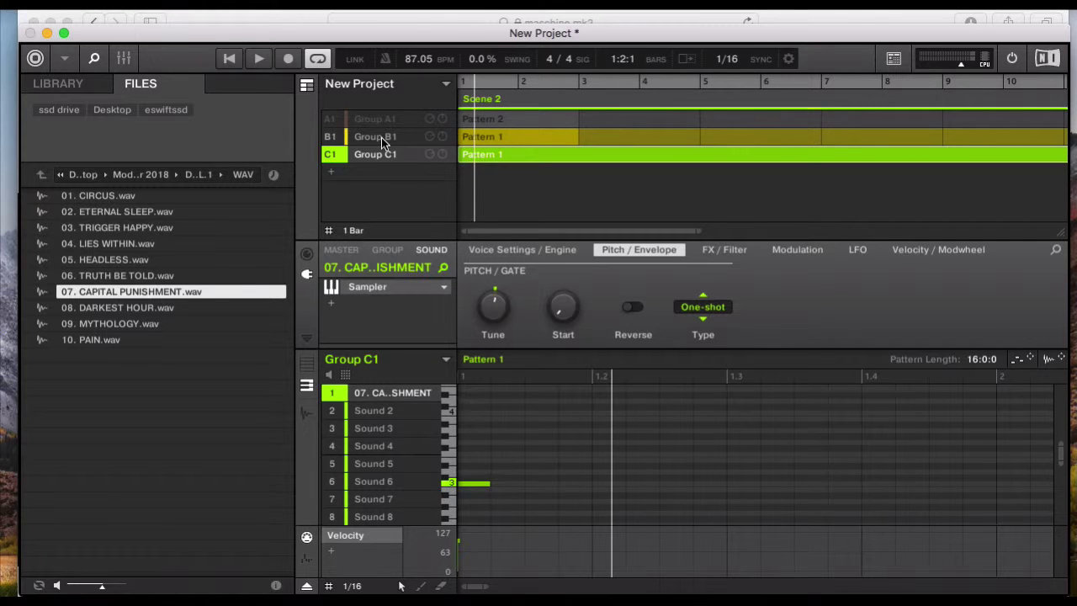
Step: Play the scene from the start while following the sample's waveform, and extend Group C1's pattern to 18 bars
{"action": "left_click", "coordinate": [227, 61]}
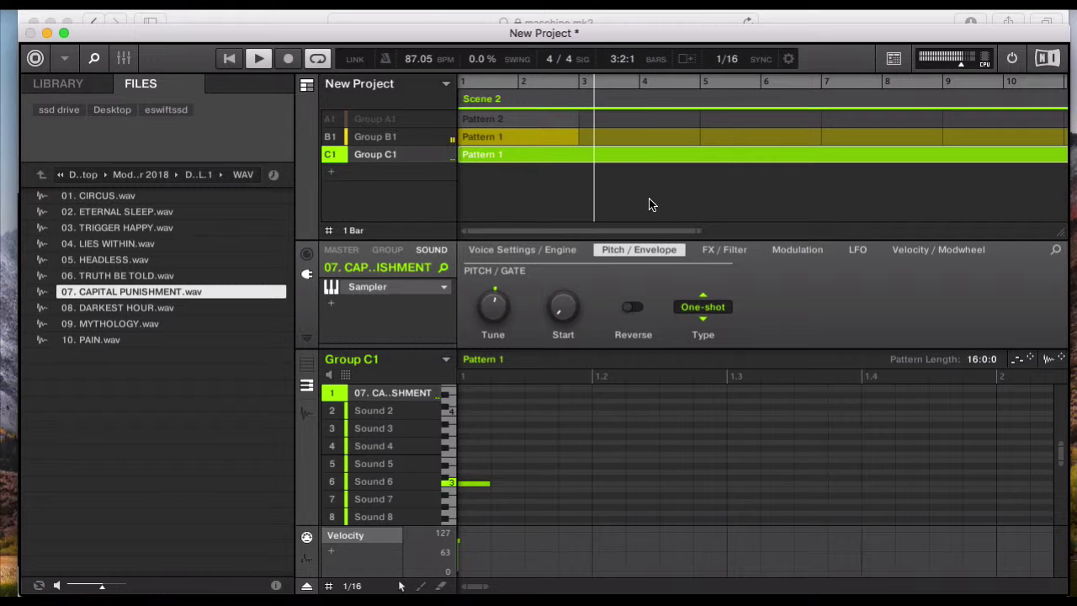
{"action": "left_click", "coordinate": [302, 411]}
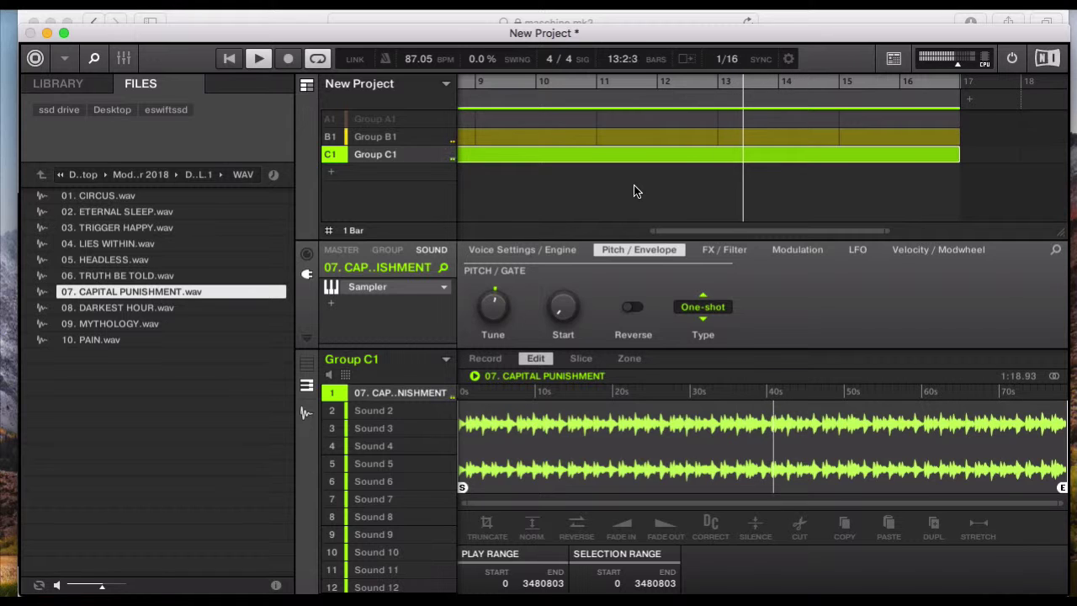
{"action": "scroll", "coordinate": [635, 192], "scroll_direction": "left", "scroll_amount": 3}
{"action": "scroll", "coordinate": [636, 191], "scroll_direction": "right", "scroll_amount": 3}
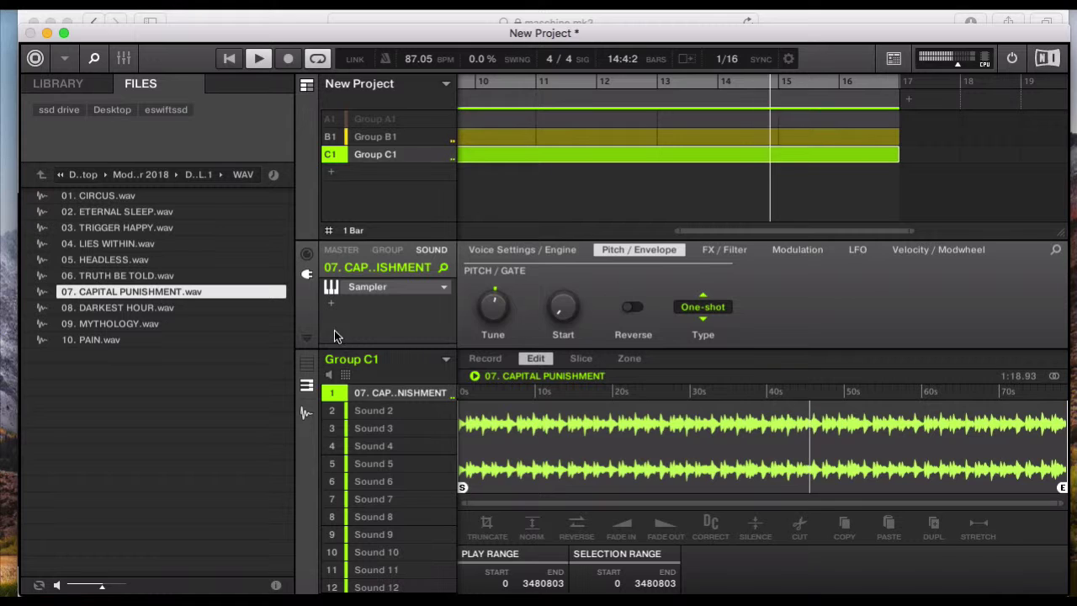
{"action": "left_click", "coordinate": [303, 410]}
{"action": "scroll", "coordinate": [976, 362], "scroll_direction": "up", "scroll_amount": 6}
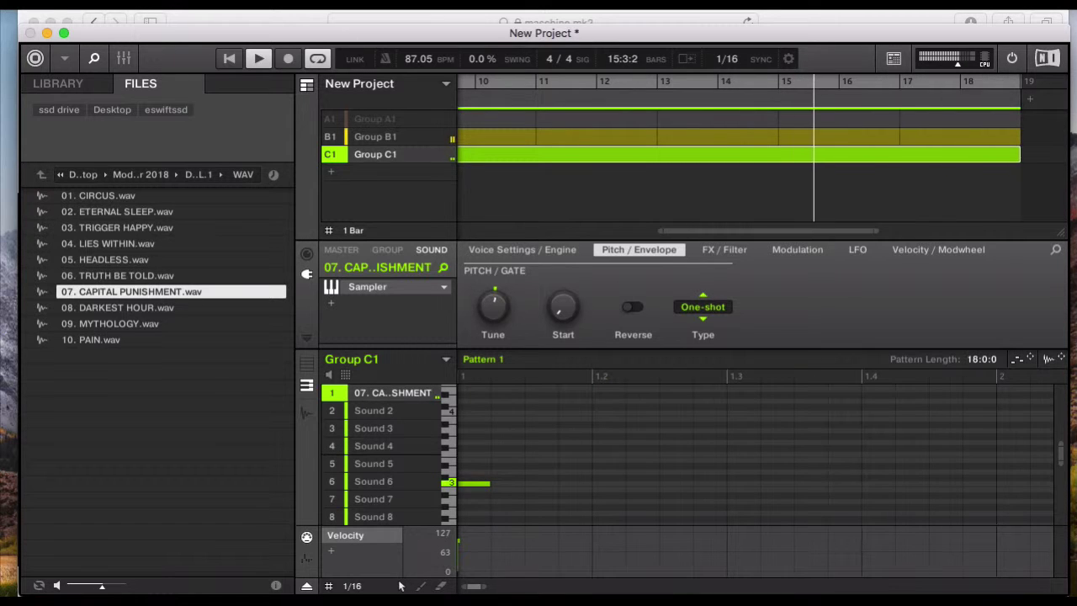
Step: Extend Group C1's pattern to 27 bars, trim it to 24 bars once the sample has played out, and stop playback
{"action": "left_click", "coordinate": [310, 409]}
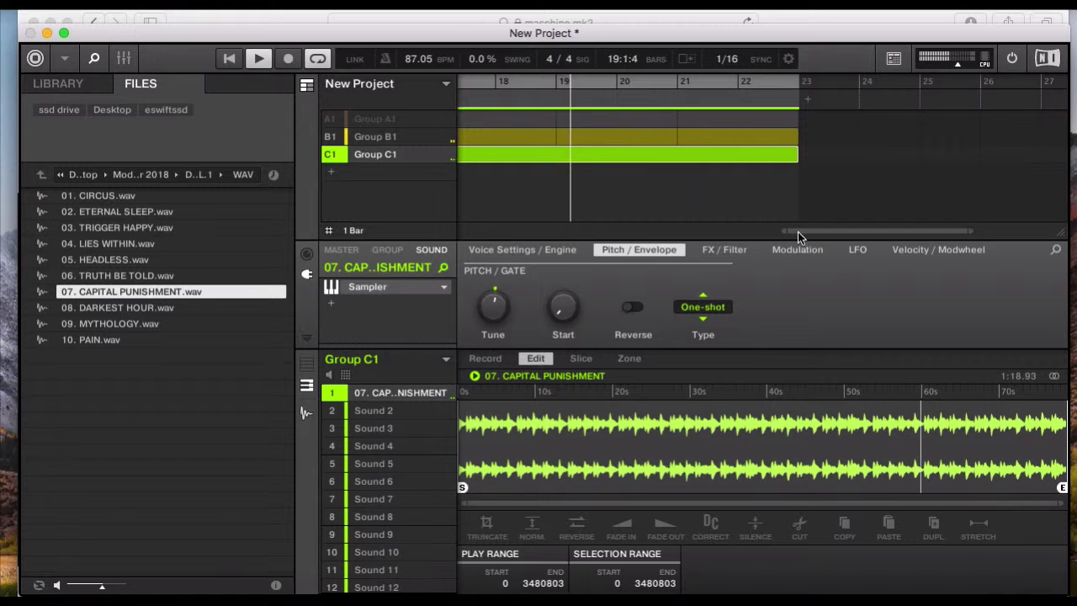
{"action": "left_click", "coordinate": [304, 405]}
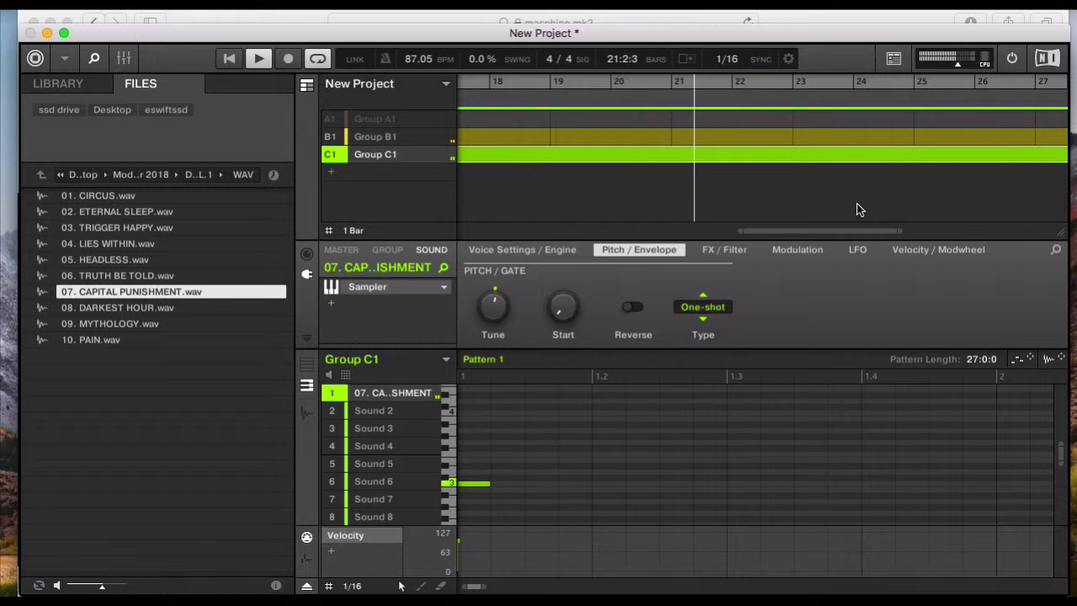
{"action": "left_click", "coordinate": [302, 412]}
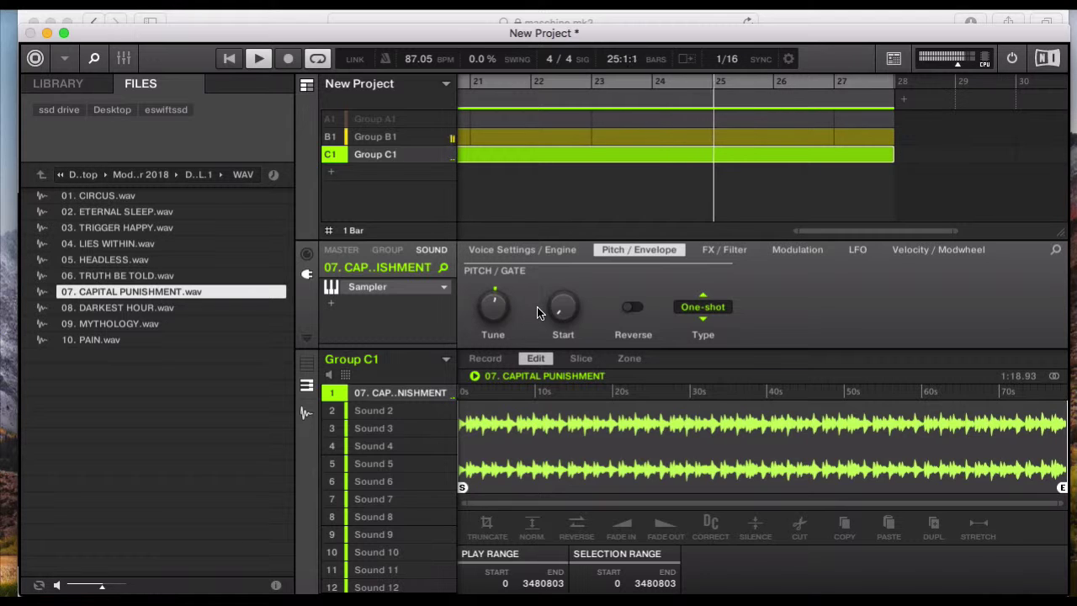
{"action": "left_click", "coordinate": [308, 410]}
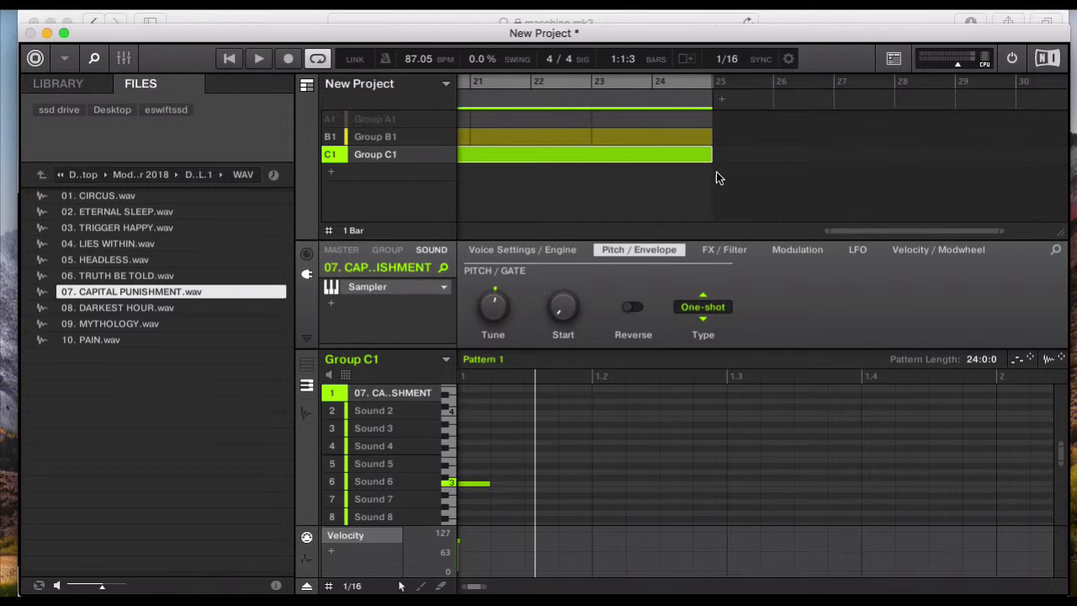
{"action": "scroll", "coordinate": [626, 202], "scroll_direction": "left", "scroll_amount": 15}
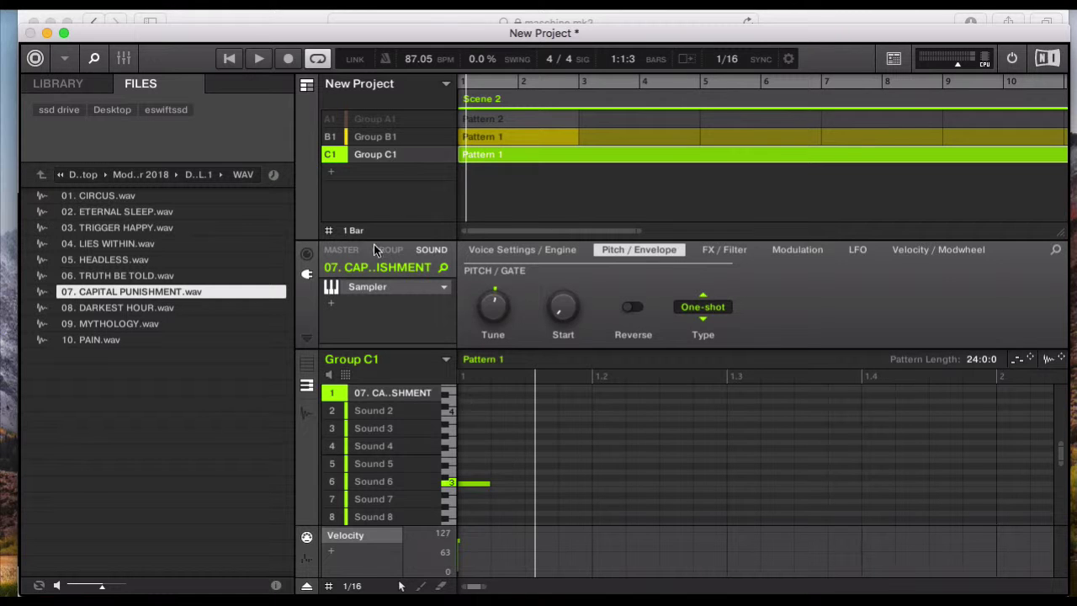
Step: Examine the slicing options for the Capital Punishment sample and return to its waveform editing view
{"action": "left_click", "coordinate": [303, 409]}
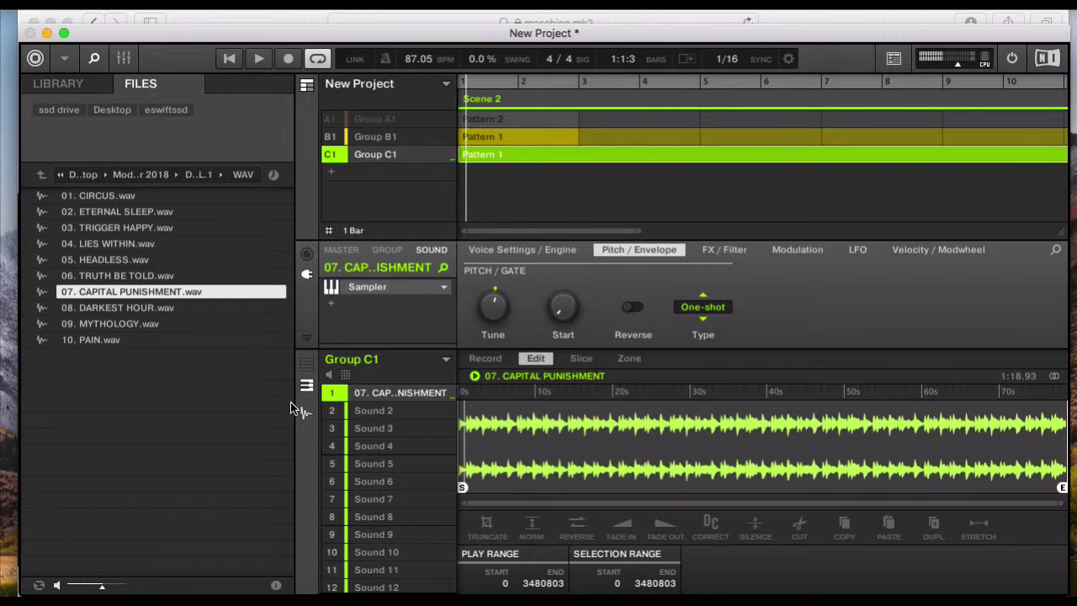
{"action": "left_click", "coordinate": [579, 358]}
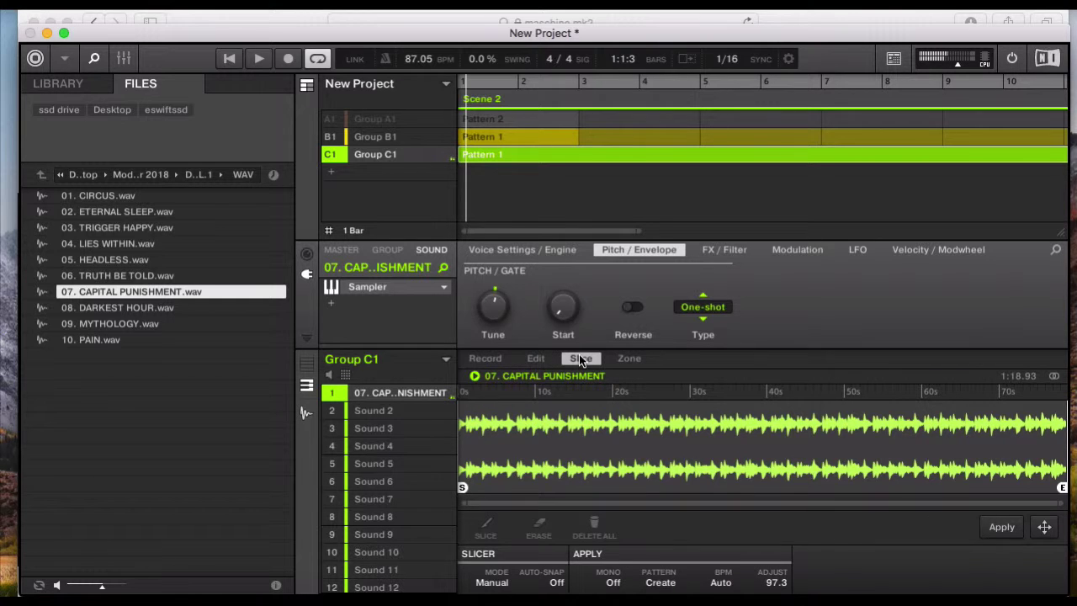
{"action": "left_click", "coordinate": [535, 358]}
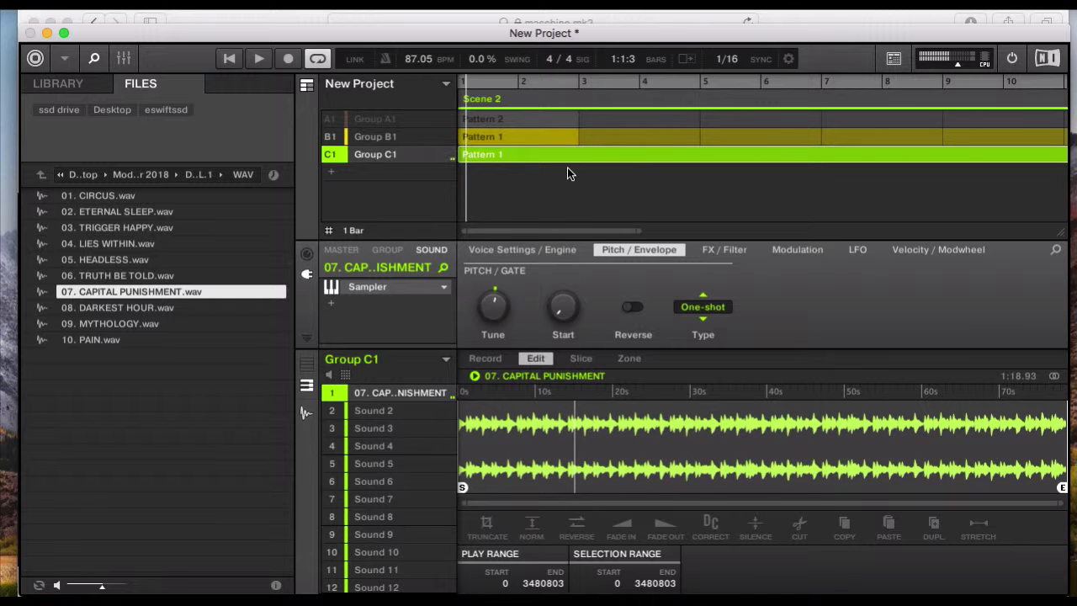
Step: Play the drums and sample together from the start, stop, and return the playhead to the first bar
{"action": "key", "text": "space"}
{"action": "key", "text": "space"}
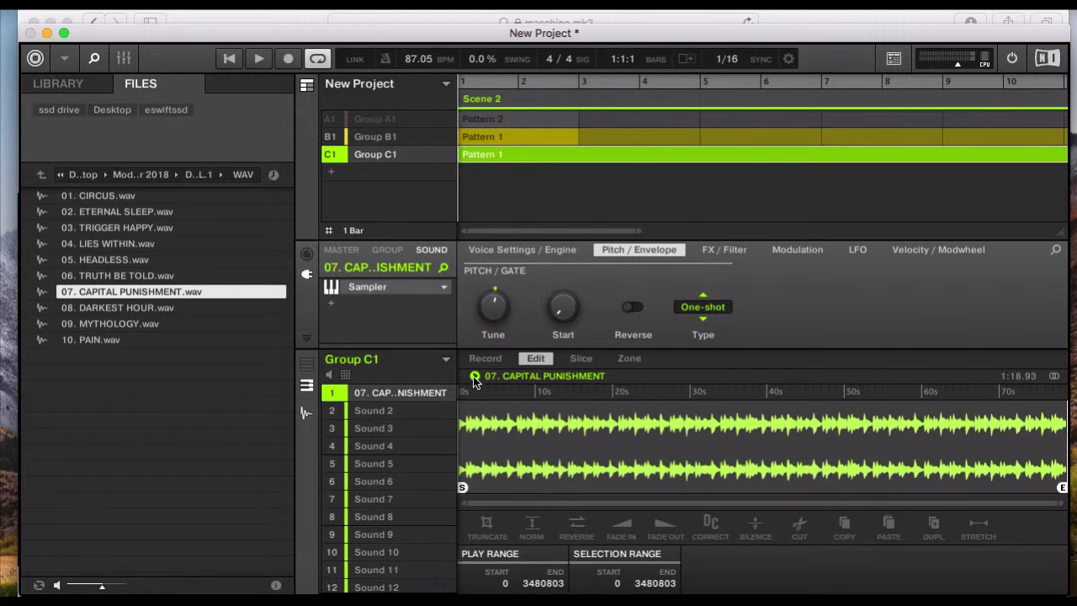
{"action": "left_click", "coordinate": [228, 64]}
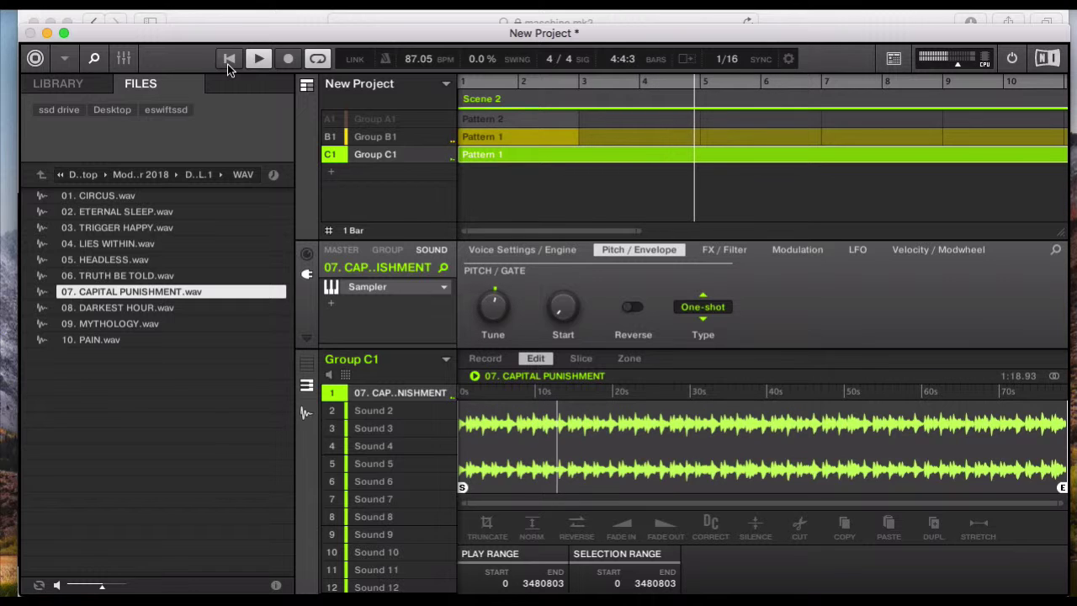
{"action": "key", "text": "space"}
{"action": "left_click", "coordinate": [227, 59]}
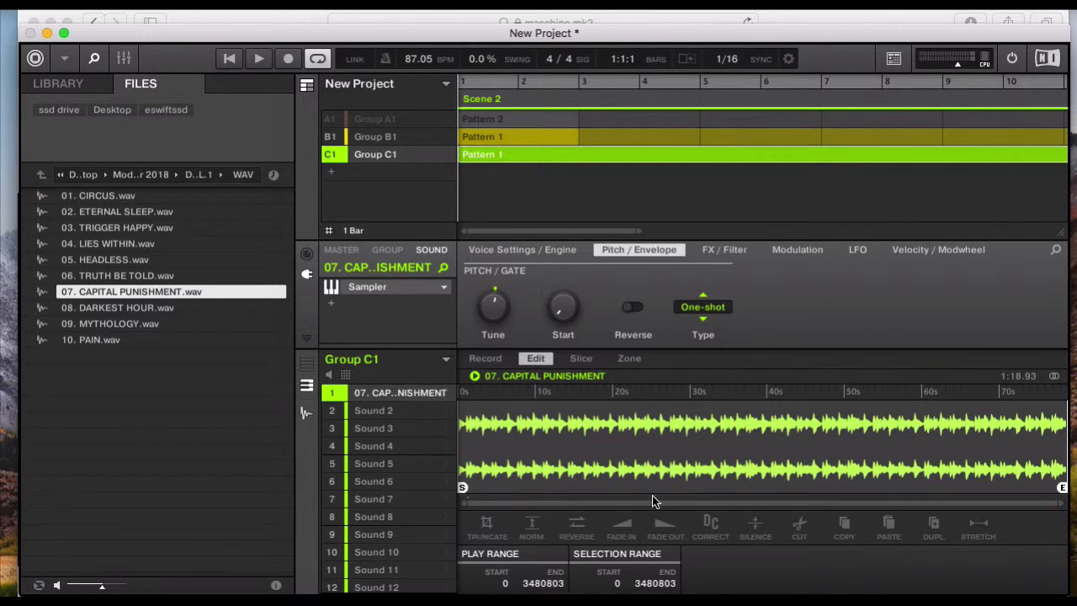
Step: Switch to Safari to view the maschine sampling image results and return to Maschine 2
{"action": "left_click", "coordinate": [211, 587]}
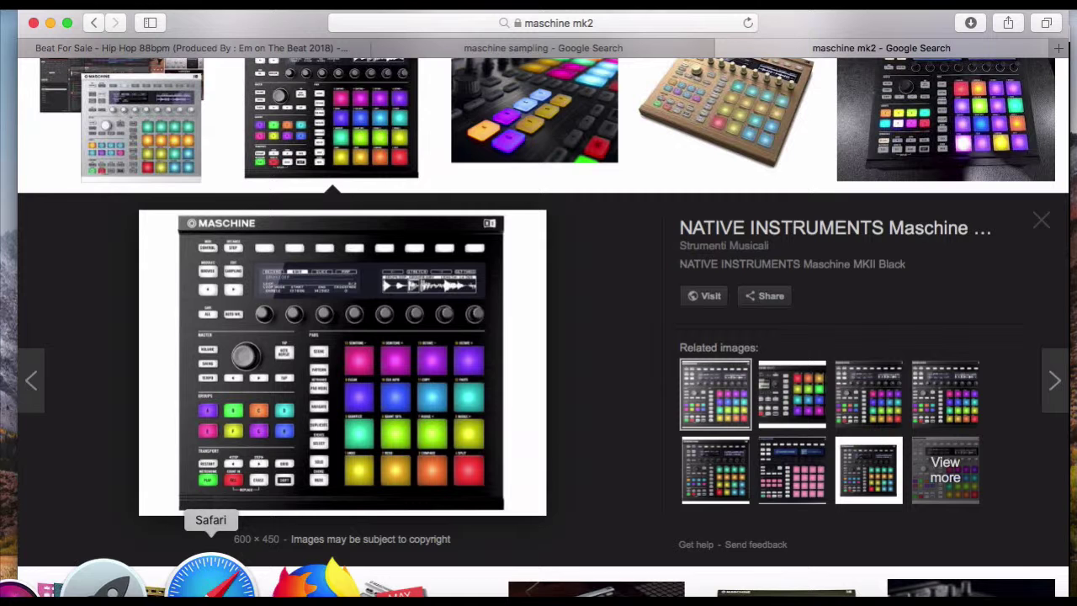
{"action": "left_click", "coordinate": [545, 48]}
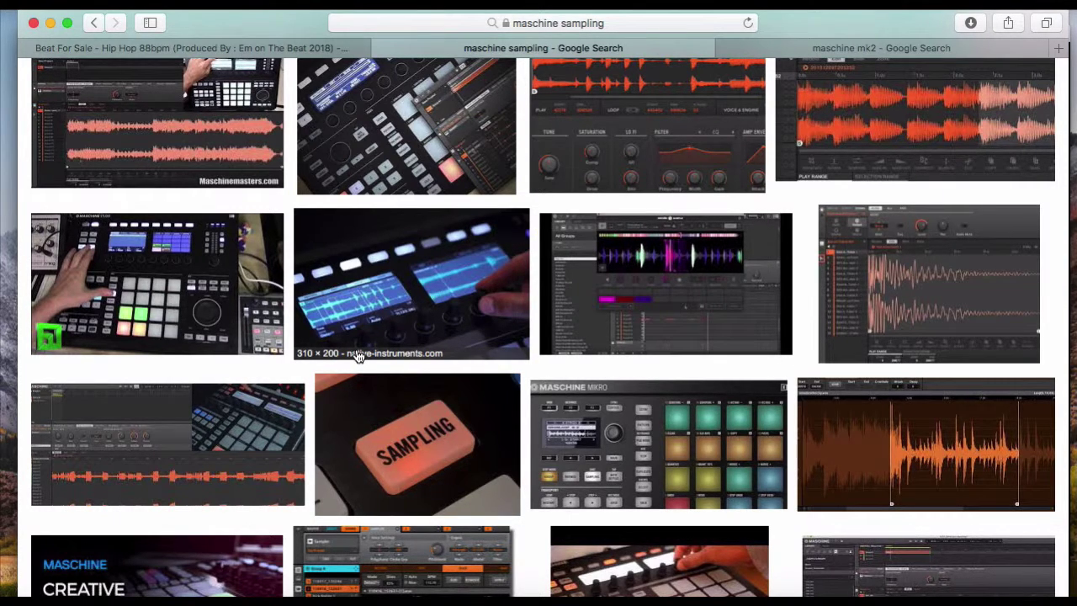
{"action": "left_click", "coordinate": [892, 578]}
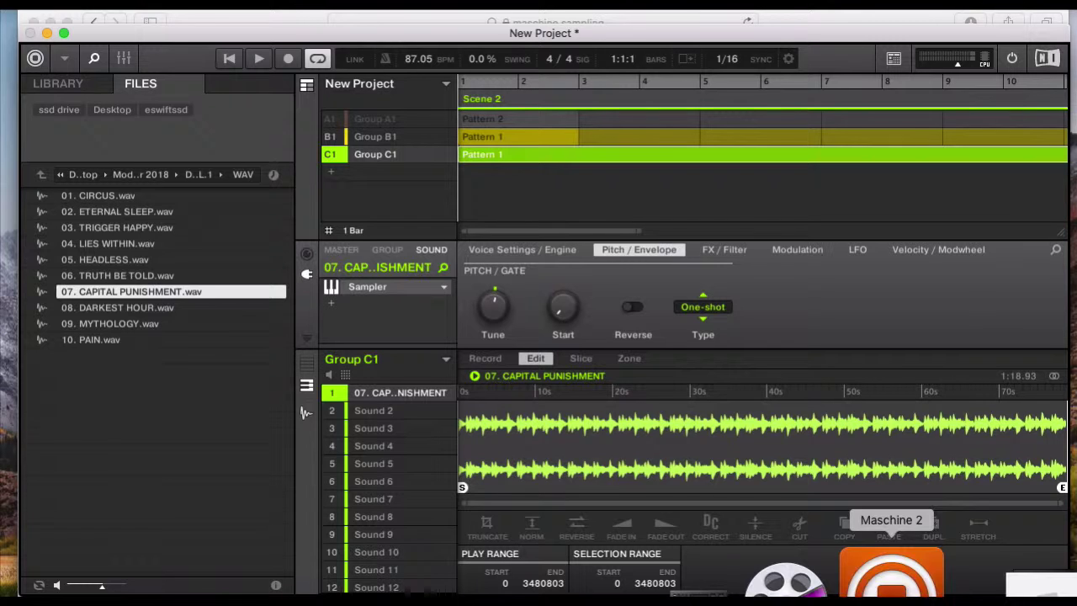